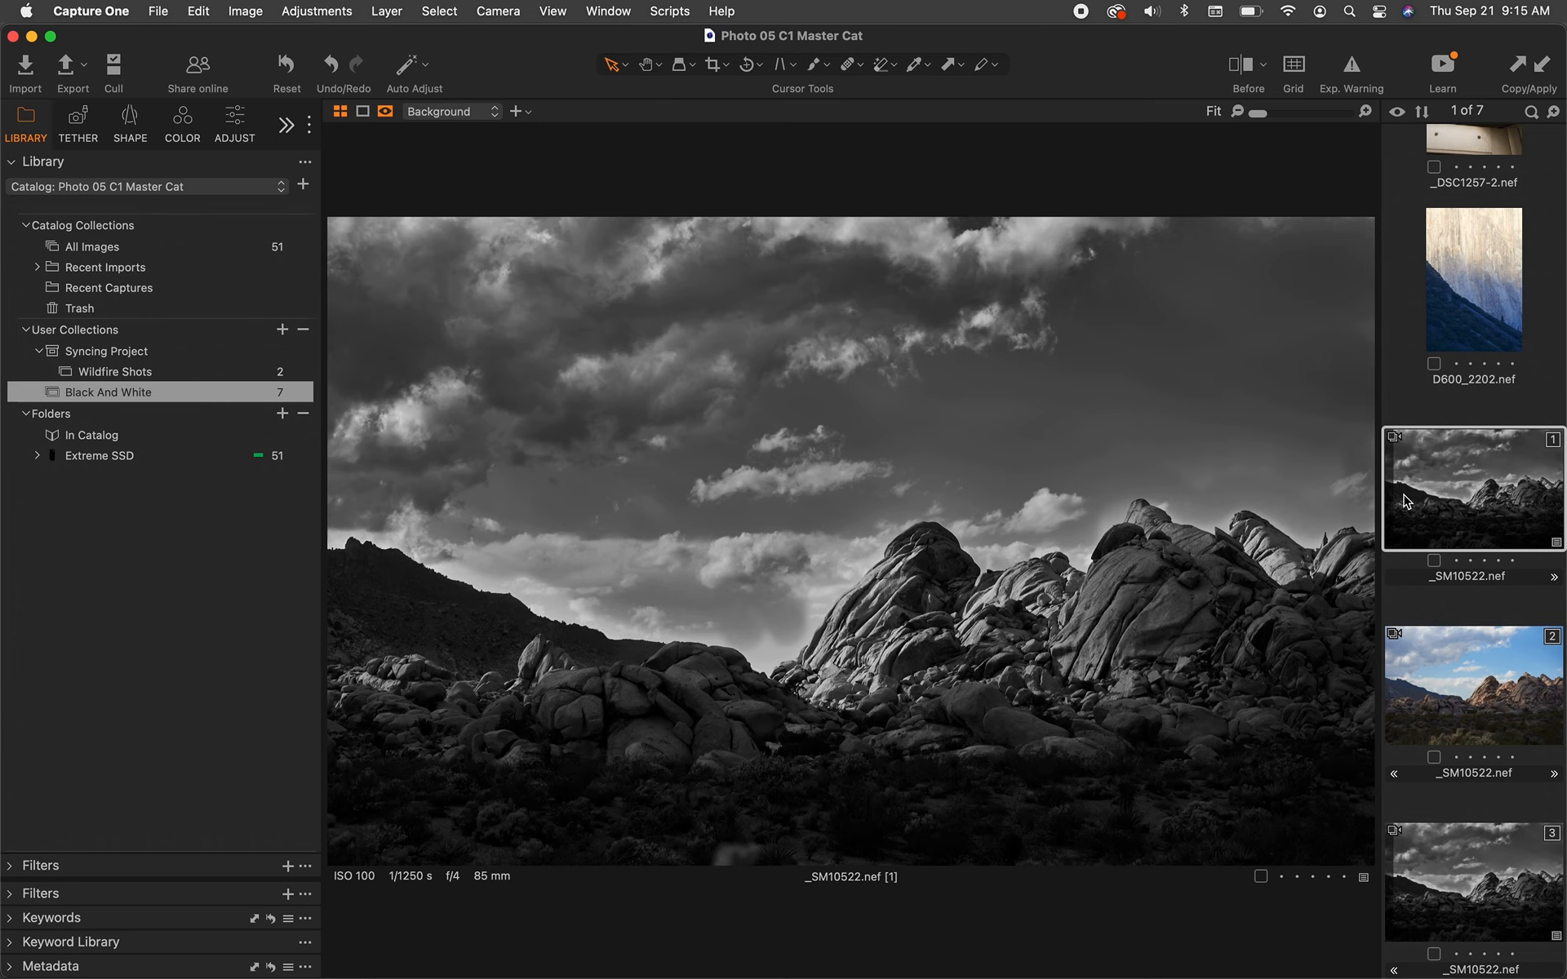
# Paste the black-and-white variant's adjustments onto the color second variant, and undo the paste.
pyautogui.click(1447, 657)
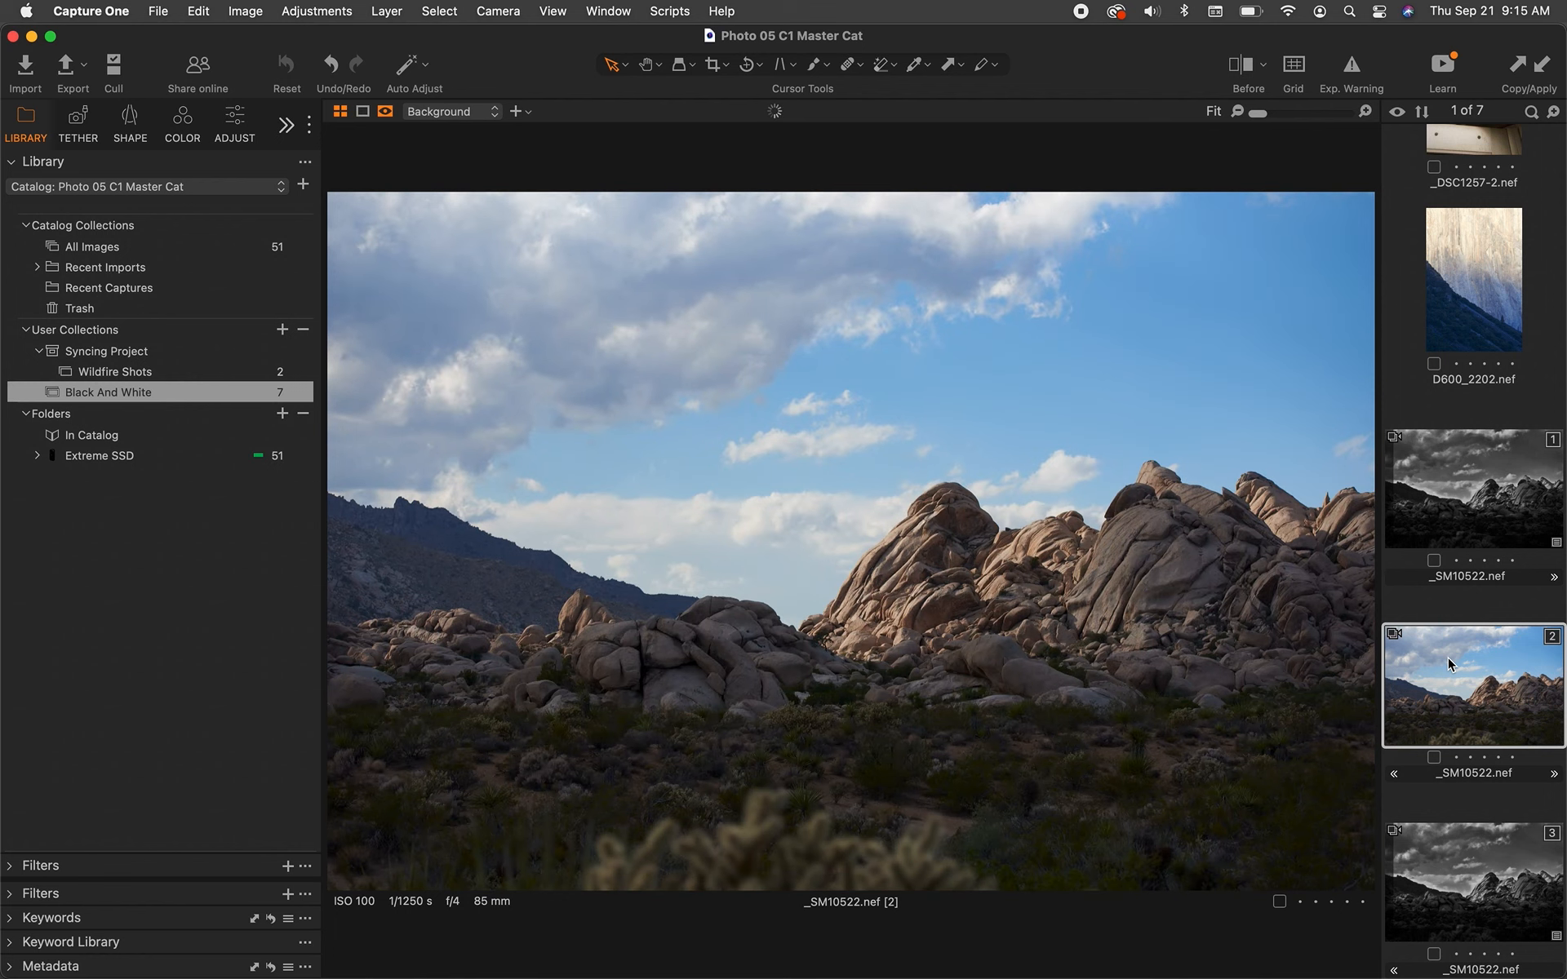
pyautogui.click(1451, 502)
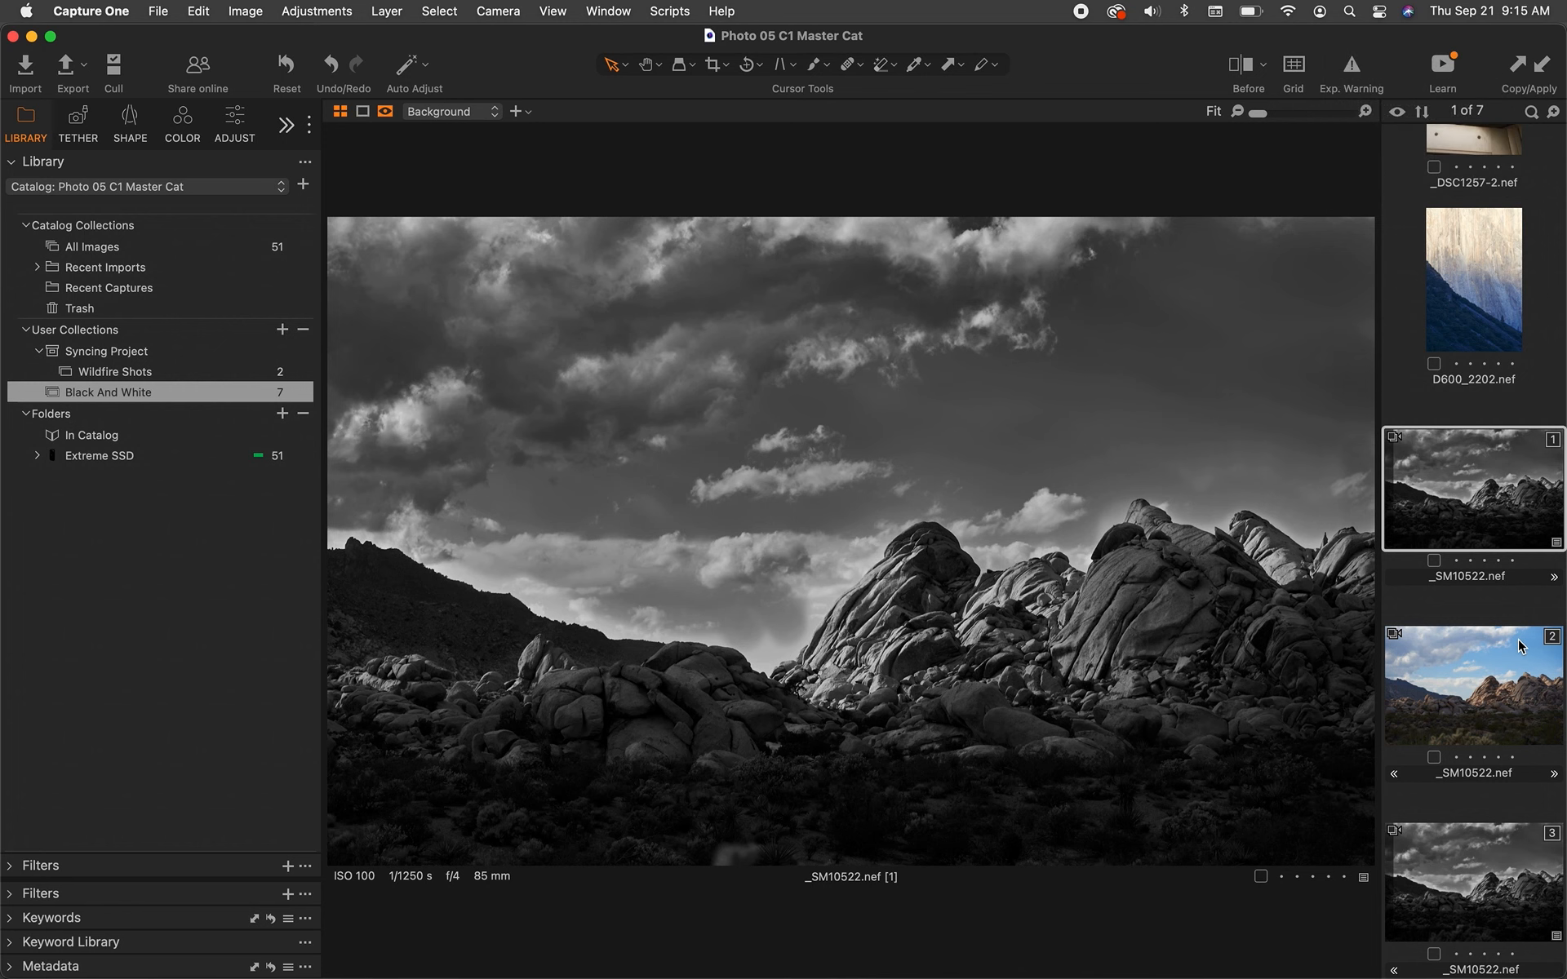
pyautogui.click(1508, 682)
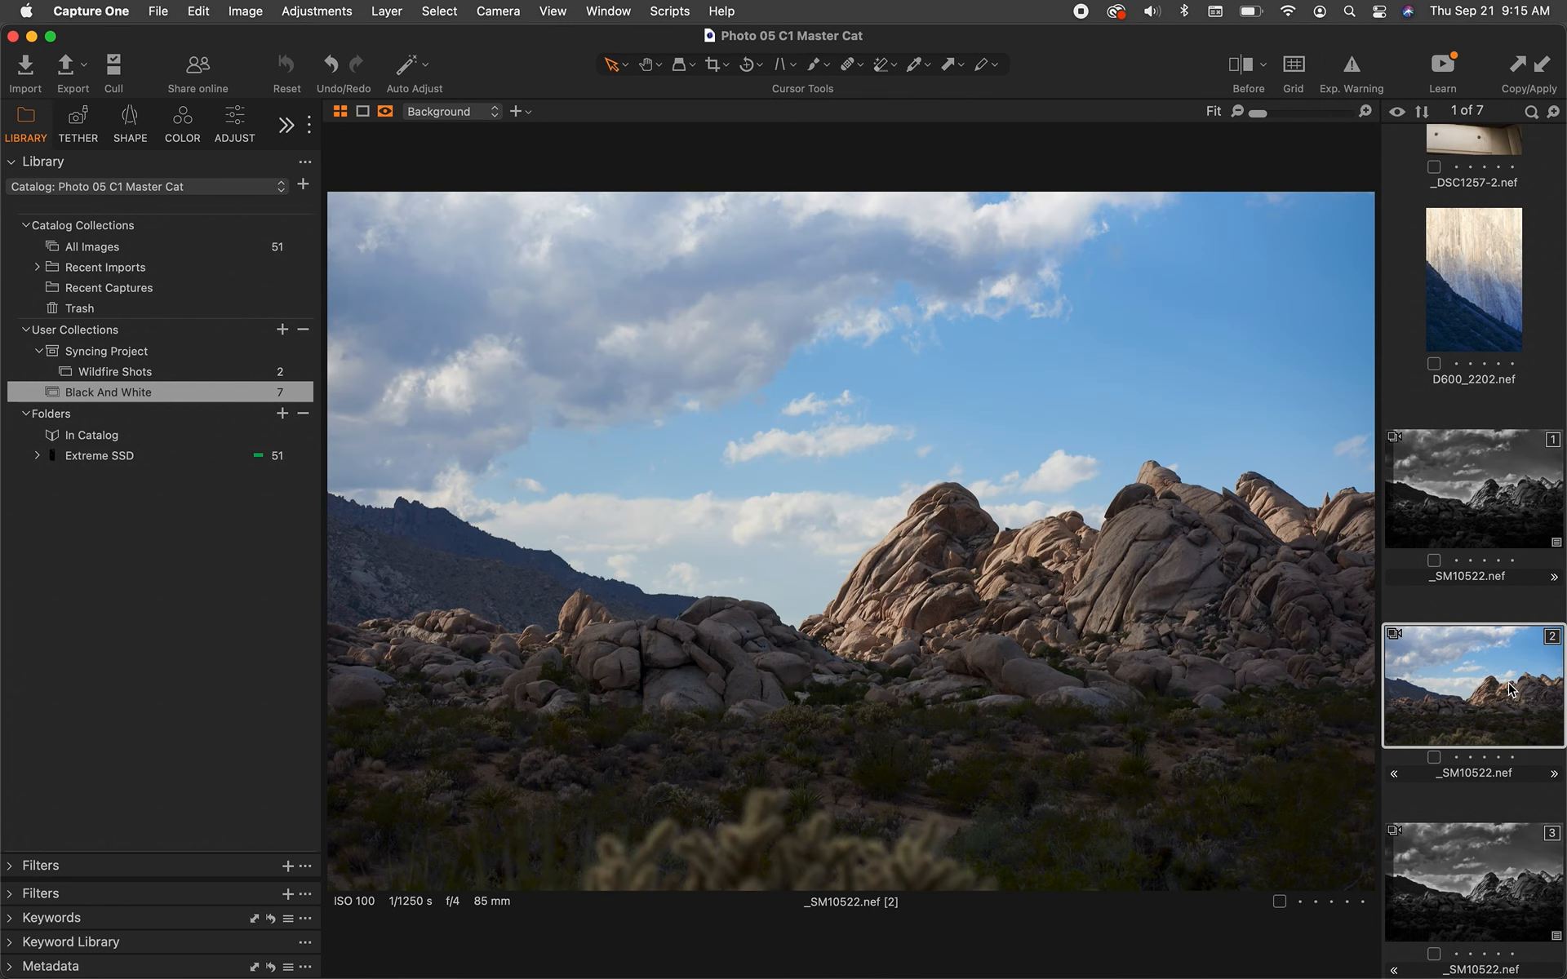
pyautogui.press('super+shift+v')
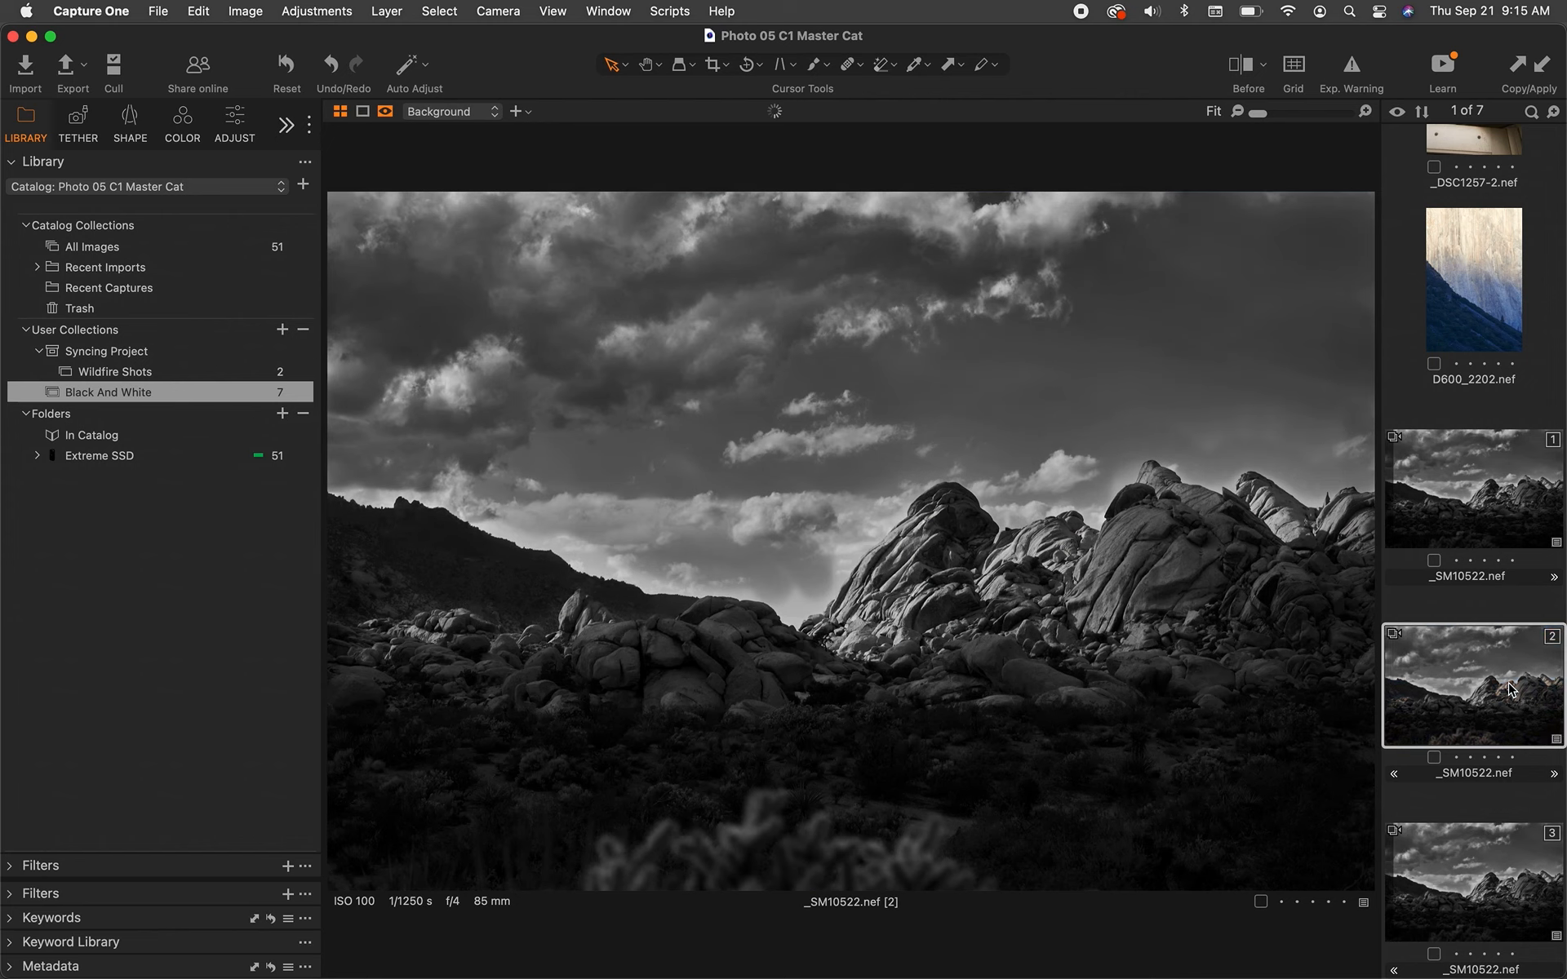
pyautogui.press('super+z')
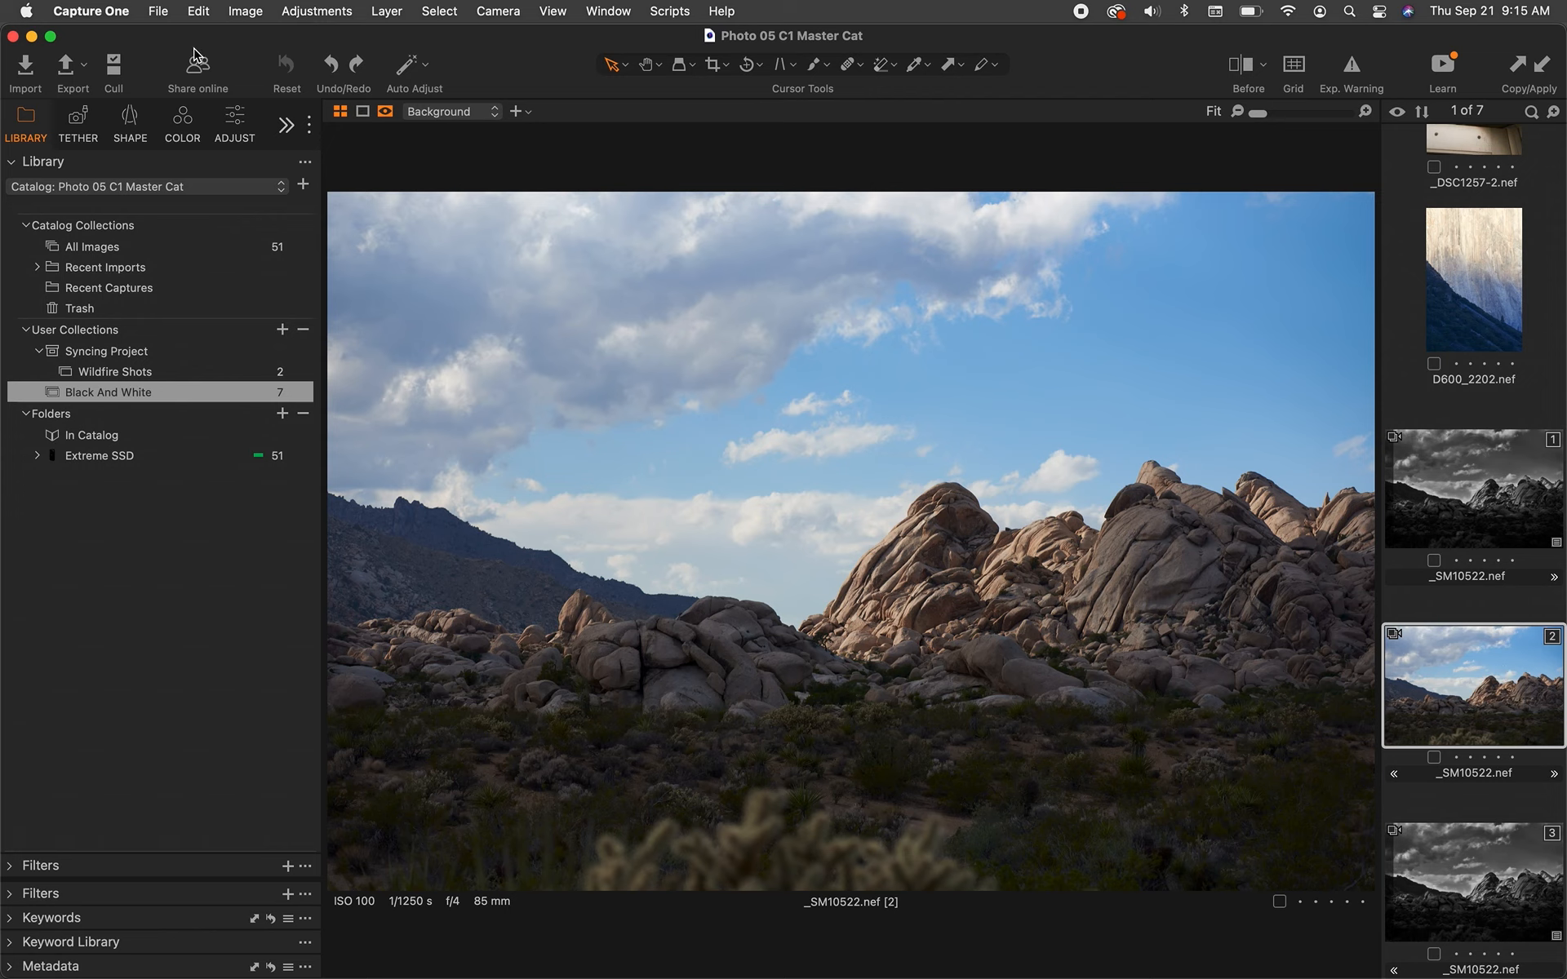
# Open the Style tool tab and expand the Adjustments Clipboard tool to review its adjustment list.
pyautogui.click(286, 125)
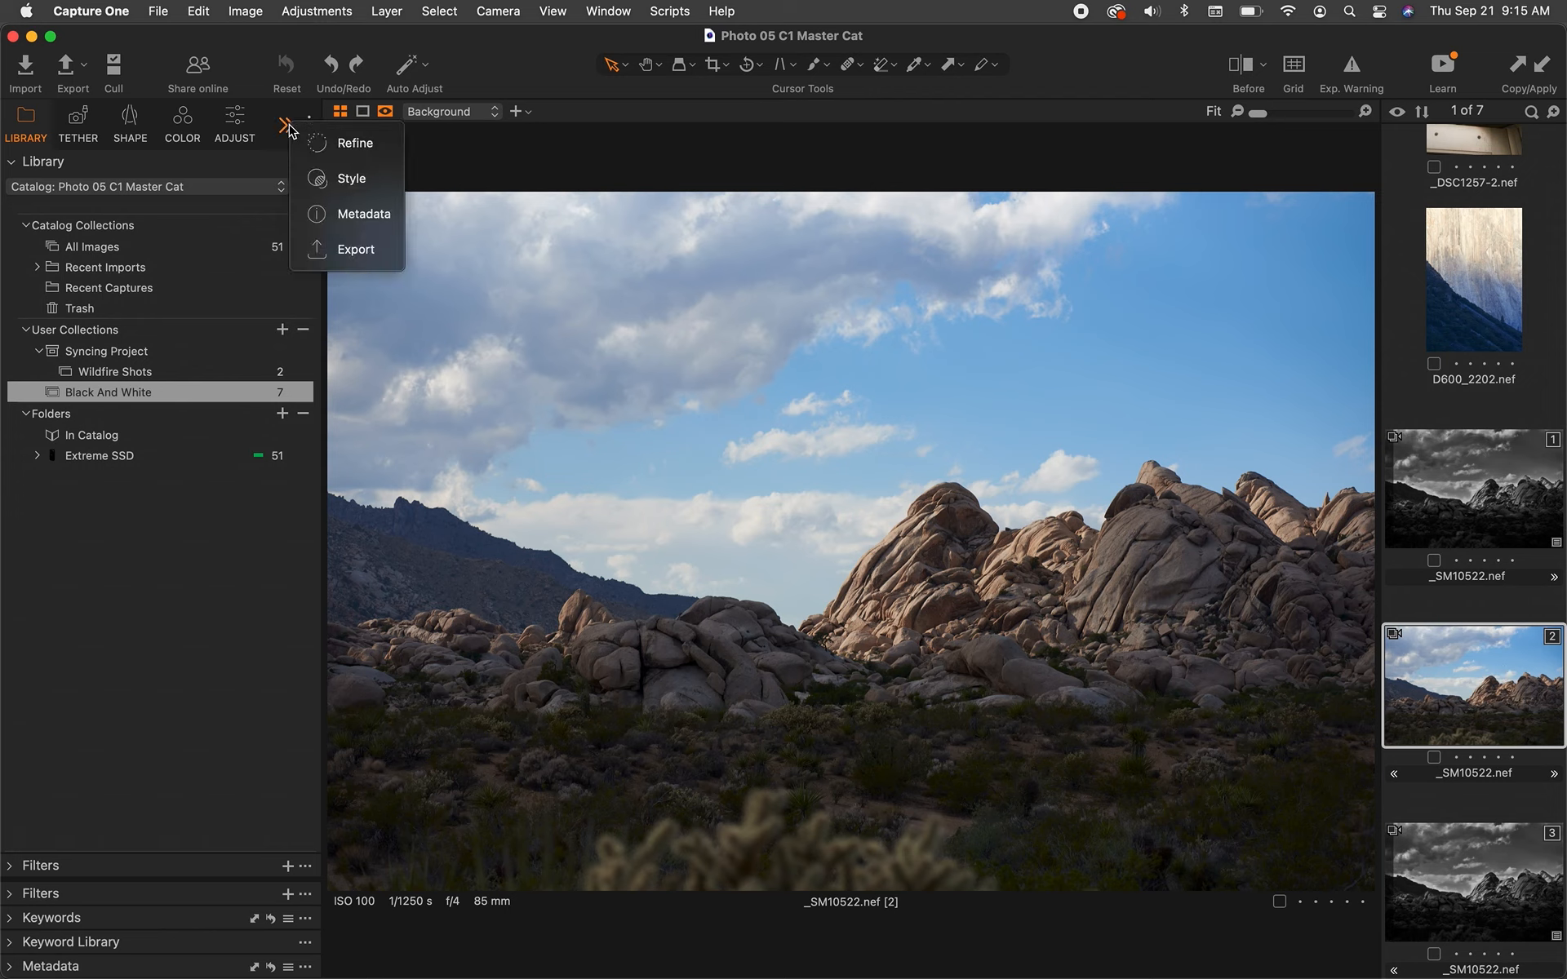
pyautogui.click(351, 178)
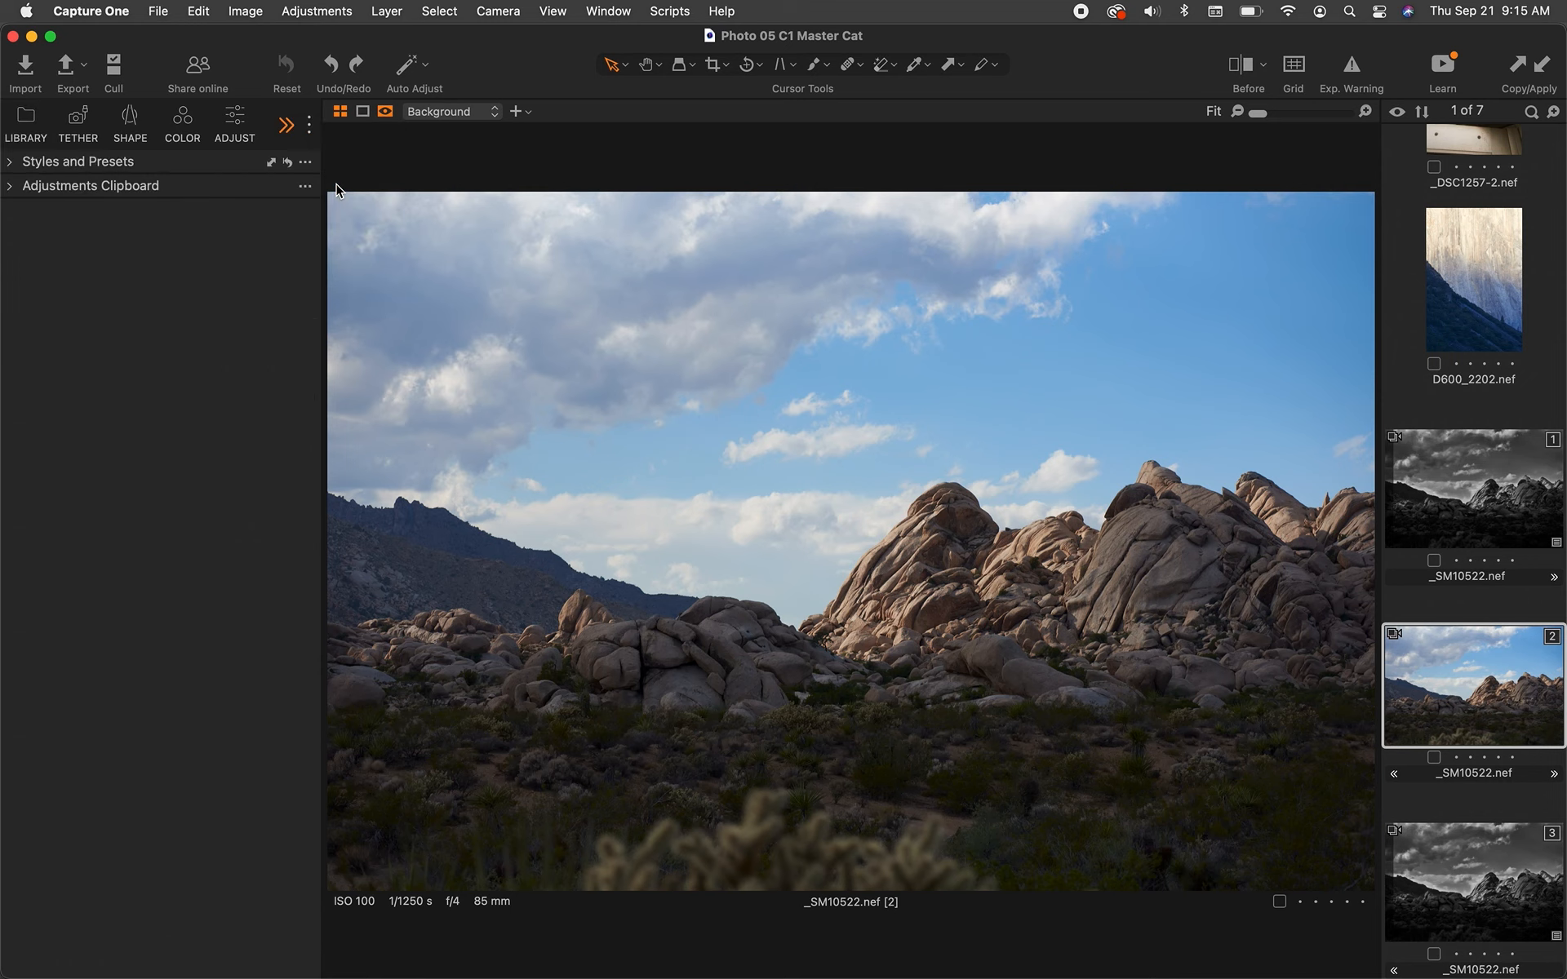
pyautogui.click(16, 188)
pyautogui.scroll(-6, 225, 325)
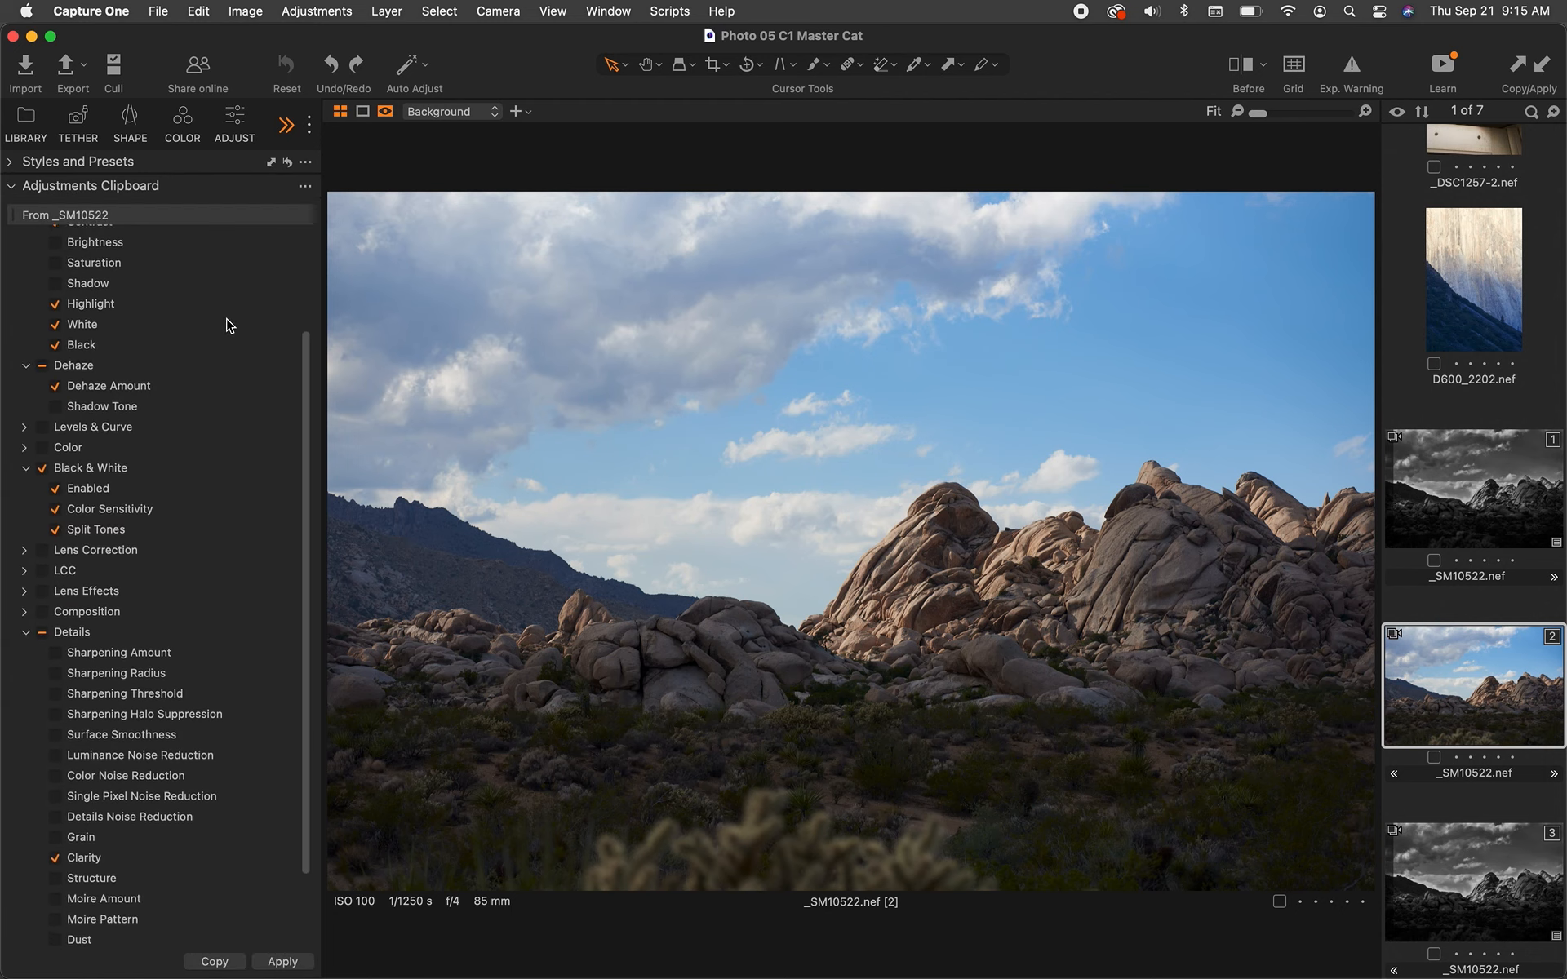
pyautogui.scroll(6, 229, 324)
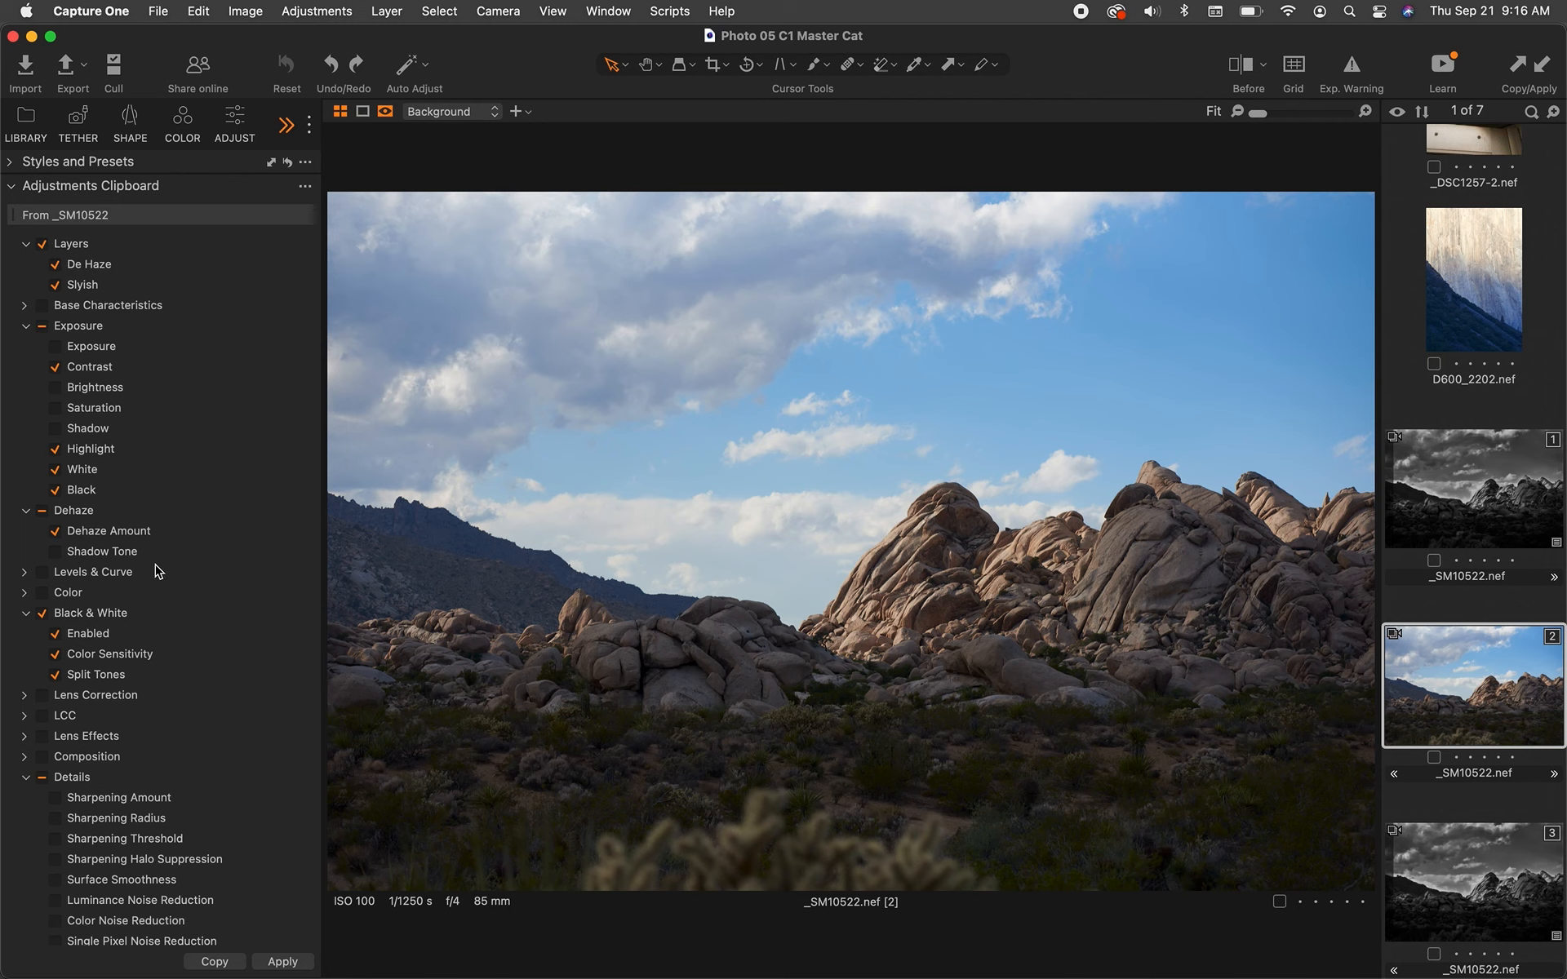
# Deselect Black & White and select Sharpening Amount in the adjustments clipboard list.
pyautogui.click(44, 614)
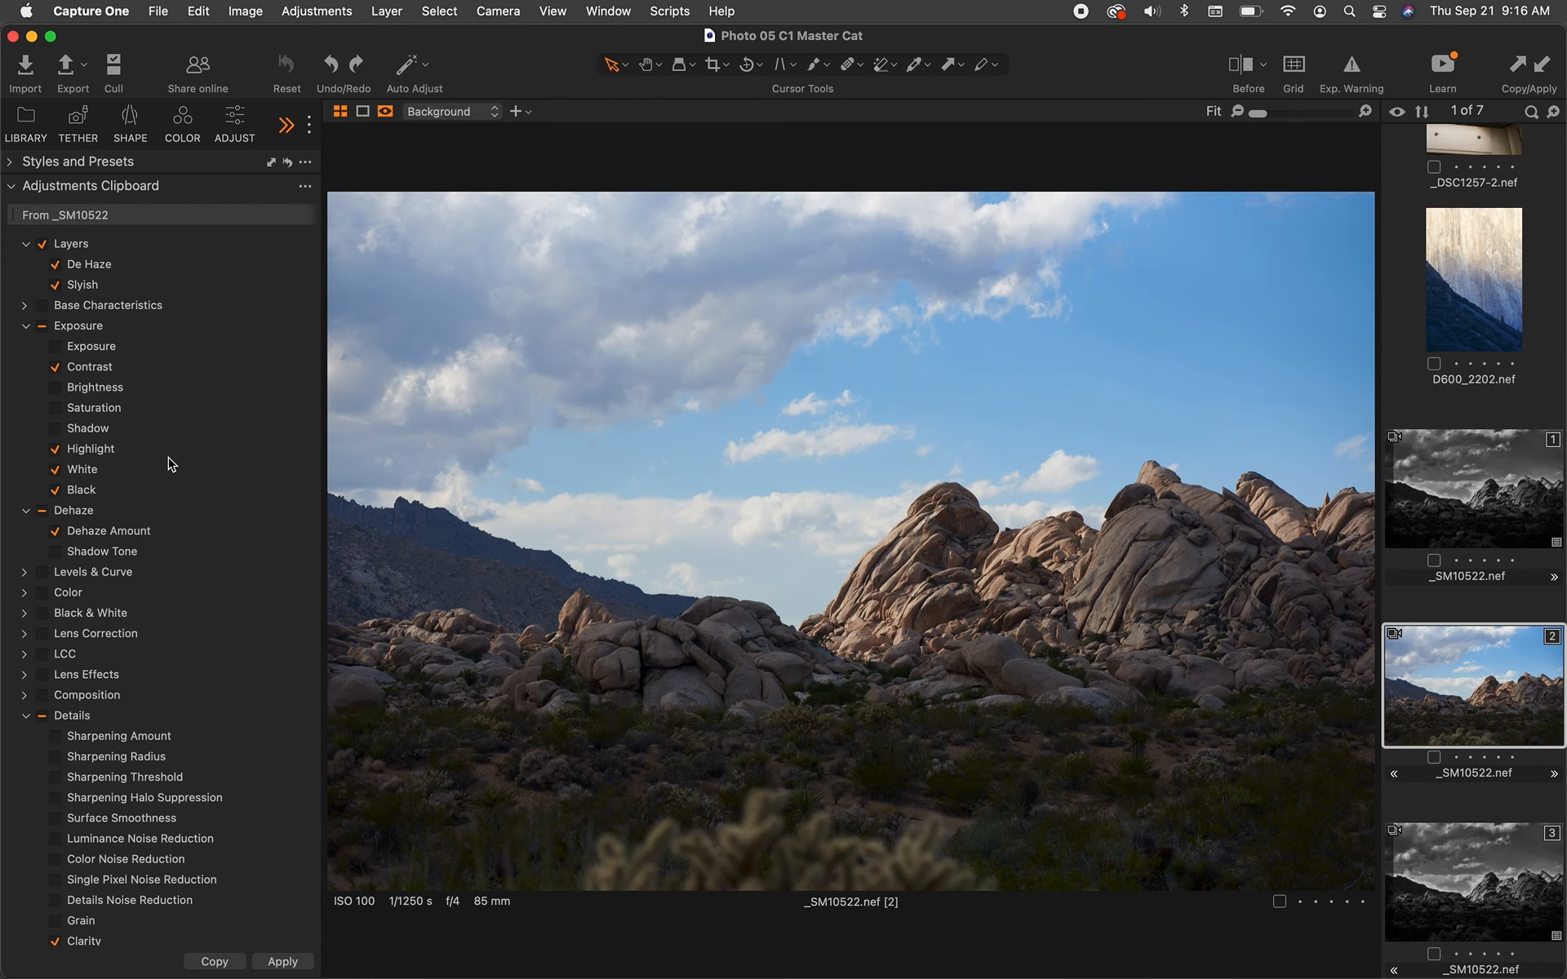
pyautogui.scroll(-3, 174, 477)
pyautogui.scroll(-5, 171, 463)
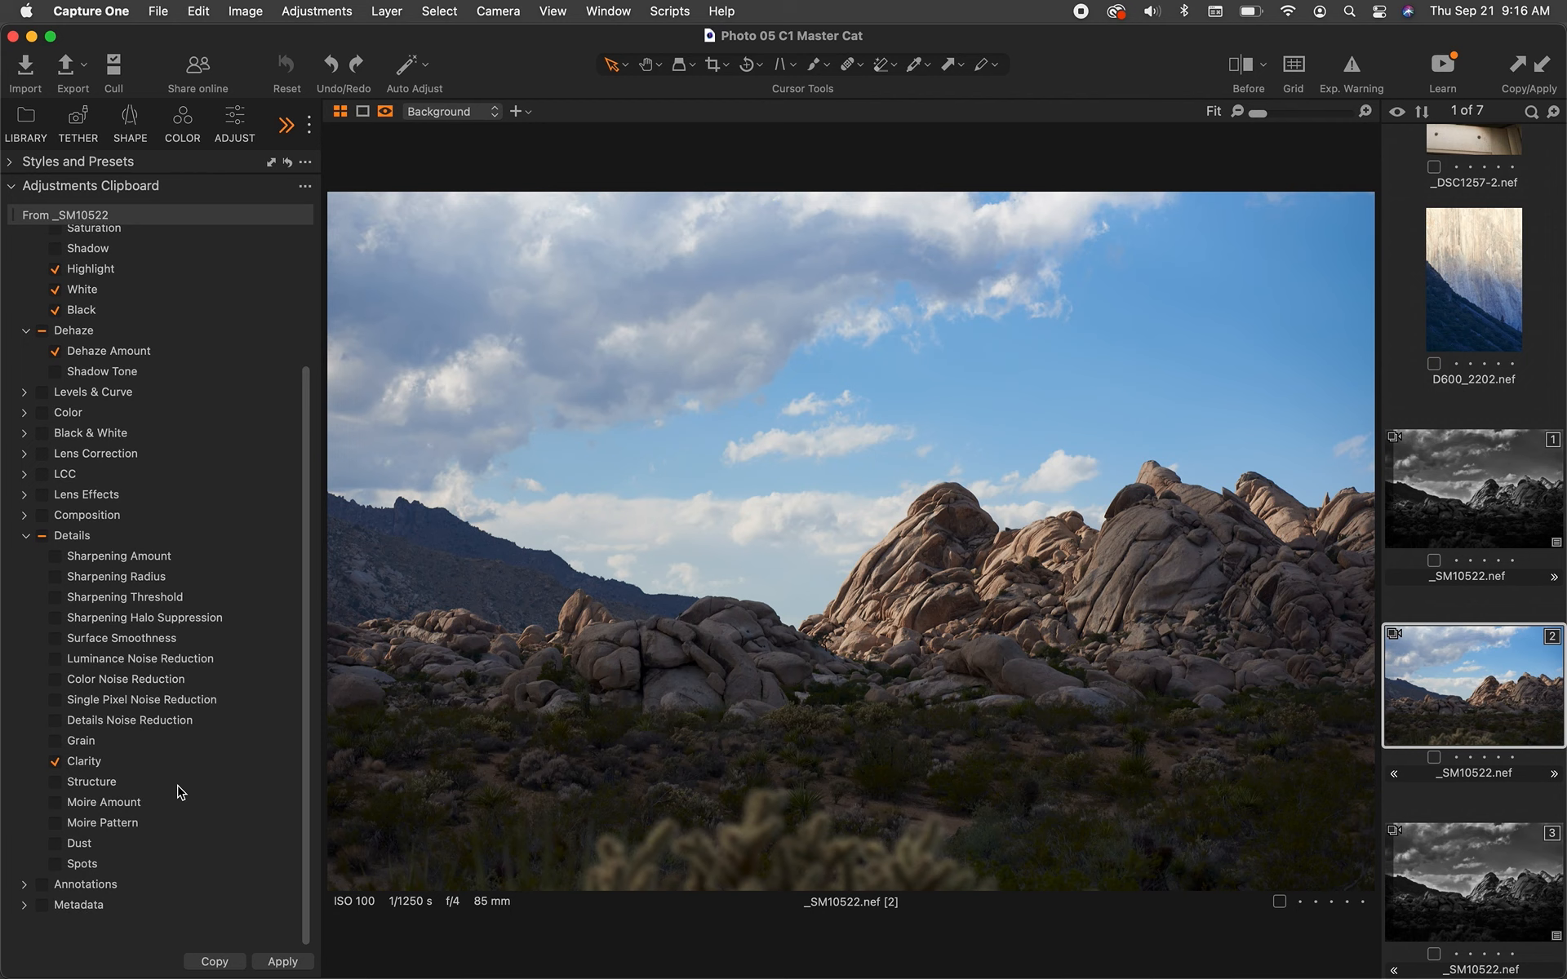
pyautogui.click(92, 559)
pyautogui.scroll(4, 91, 563)
pyautogui.scroll(4, 91, 565)
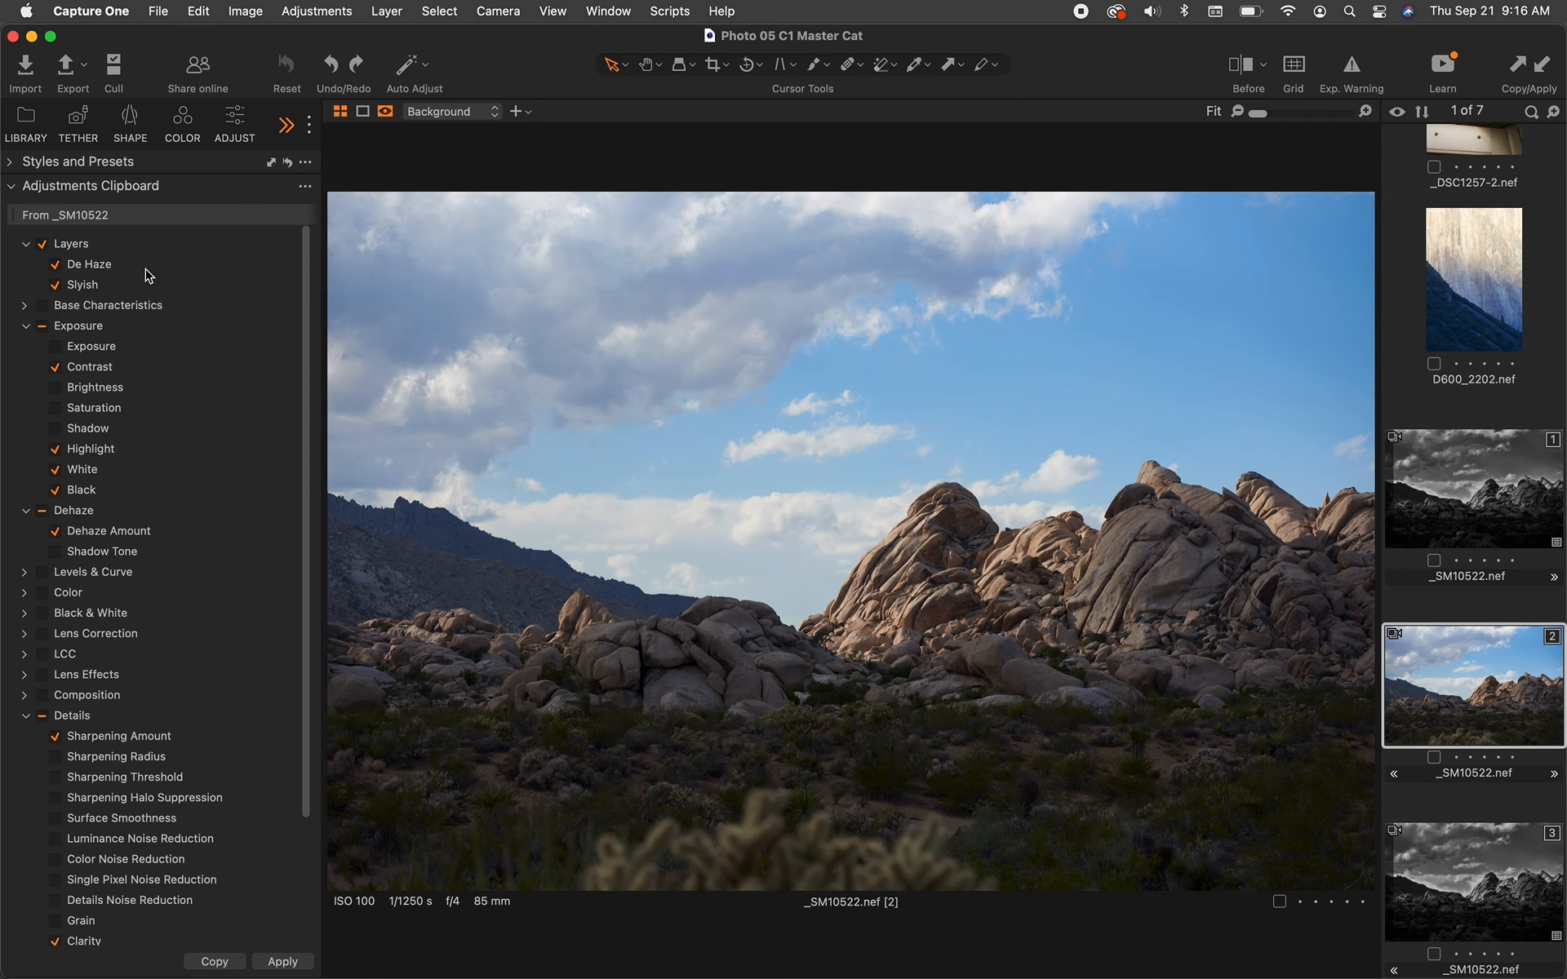
# Deselect Layers in the clipboard and apply the clipboard adjustments to the second variant.
pyautogui.click(49, 246)
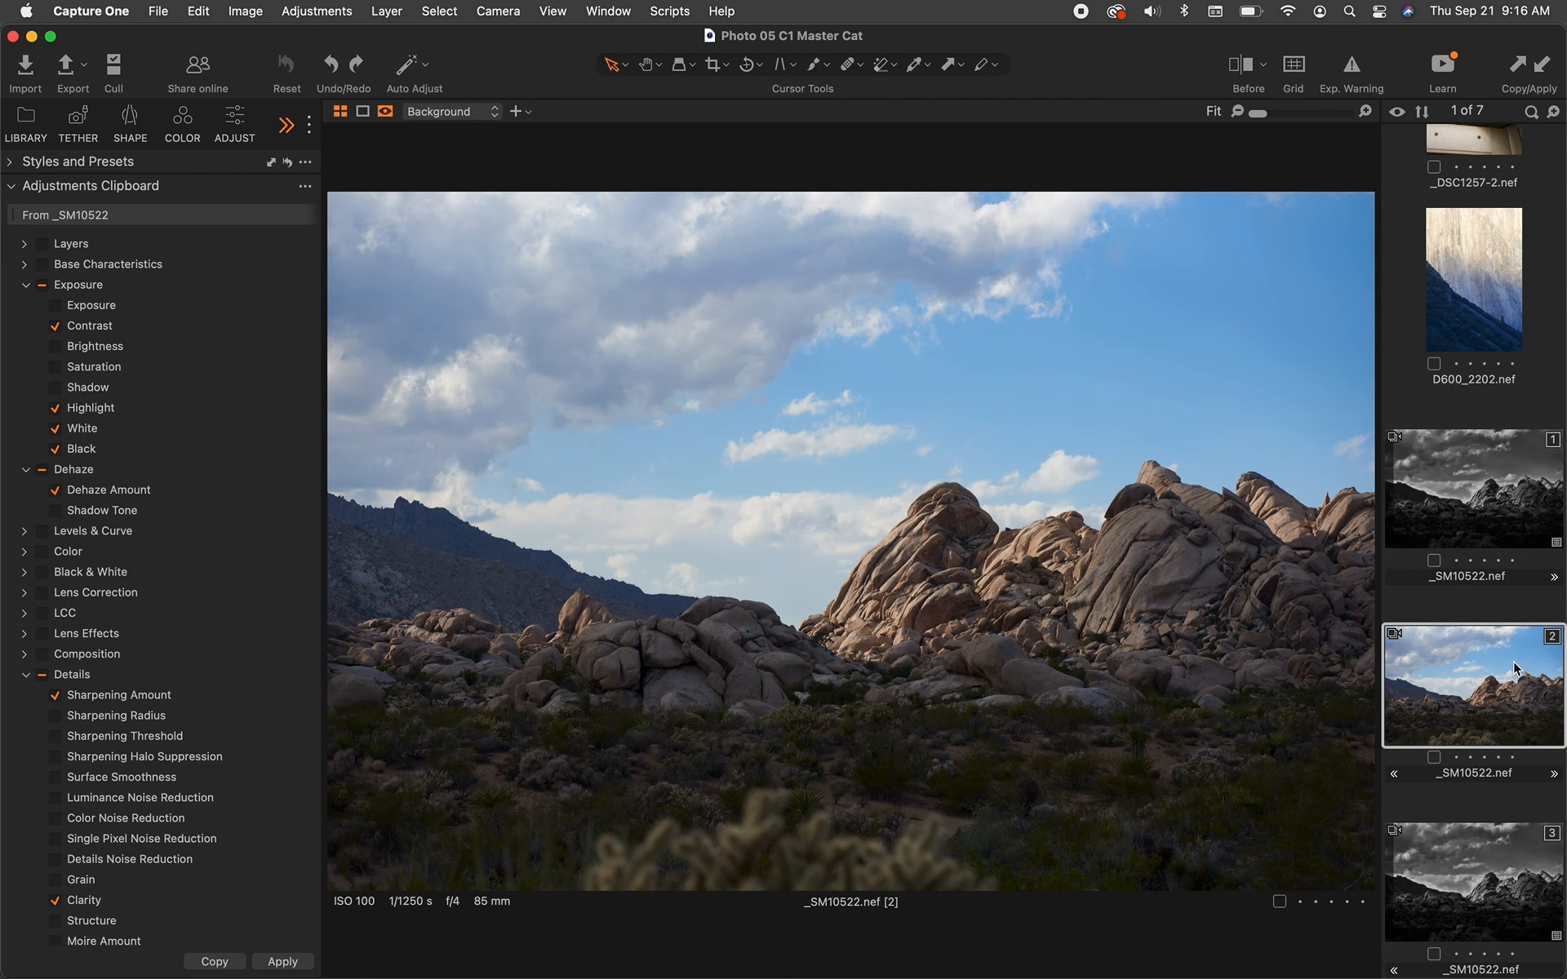
pyautogui.click(1543, 67)
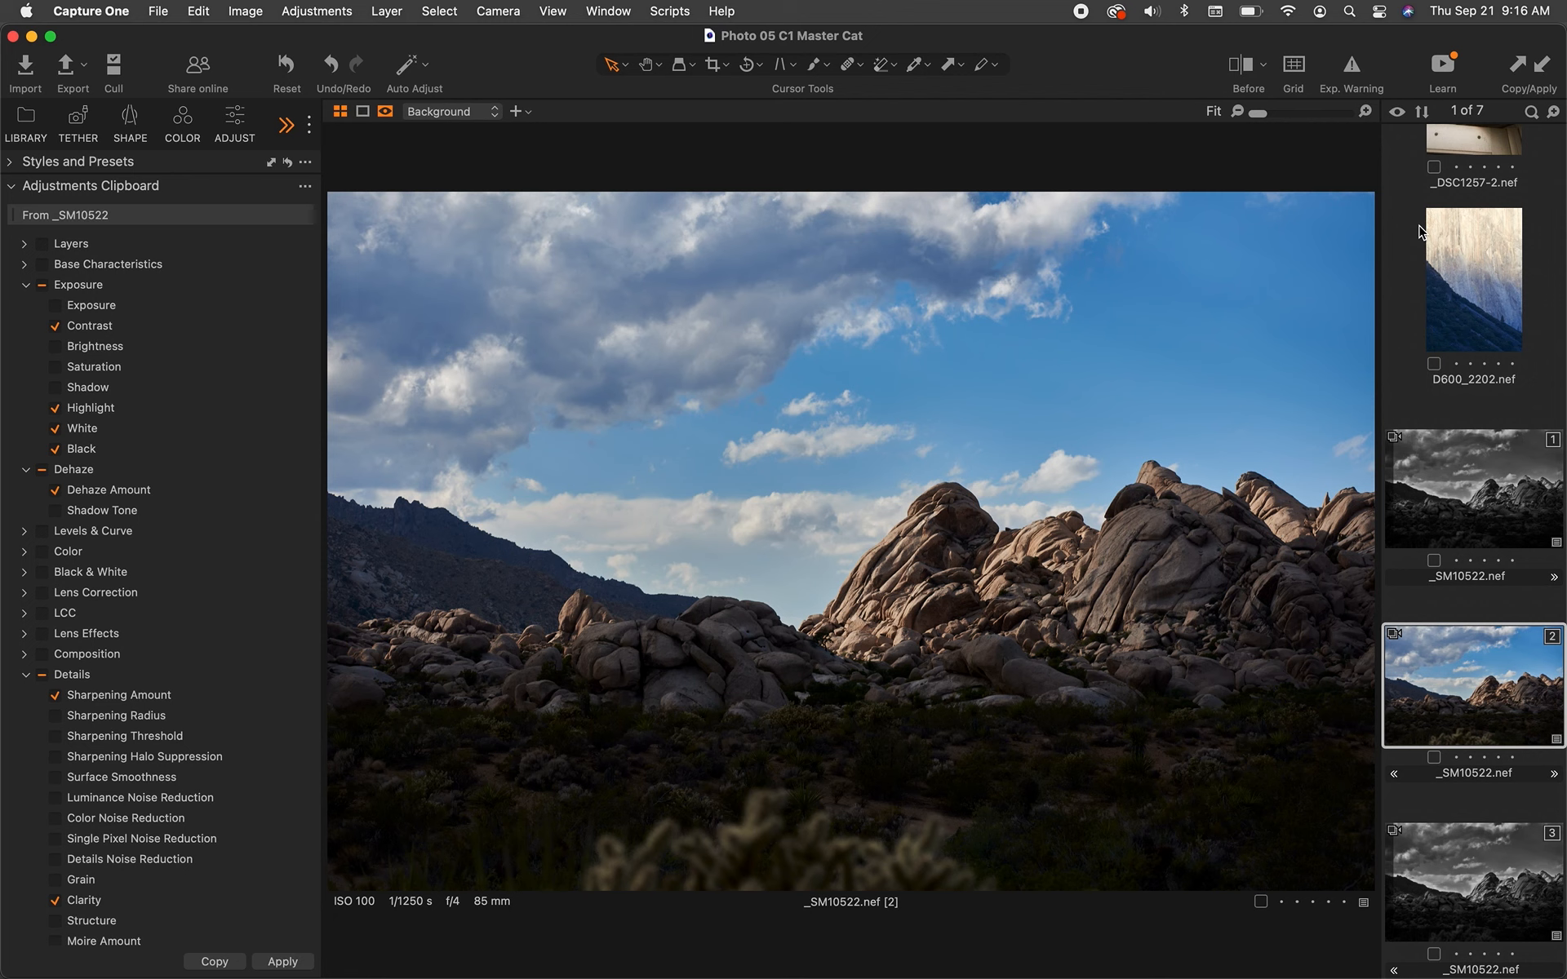
# Copy all adjustments from the first black-and-white variant to the clipboard.
pyautogui.click(1521, 512)
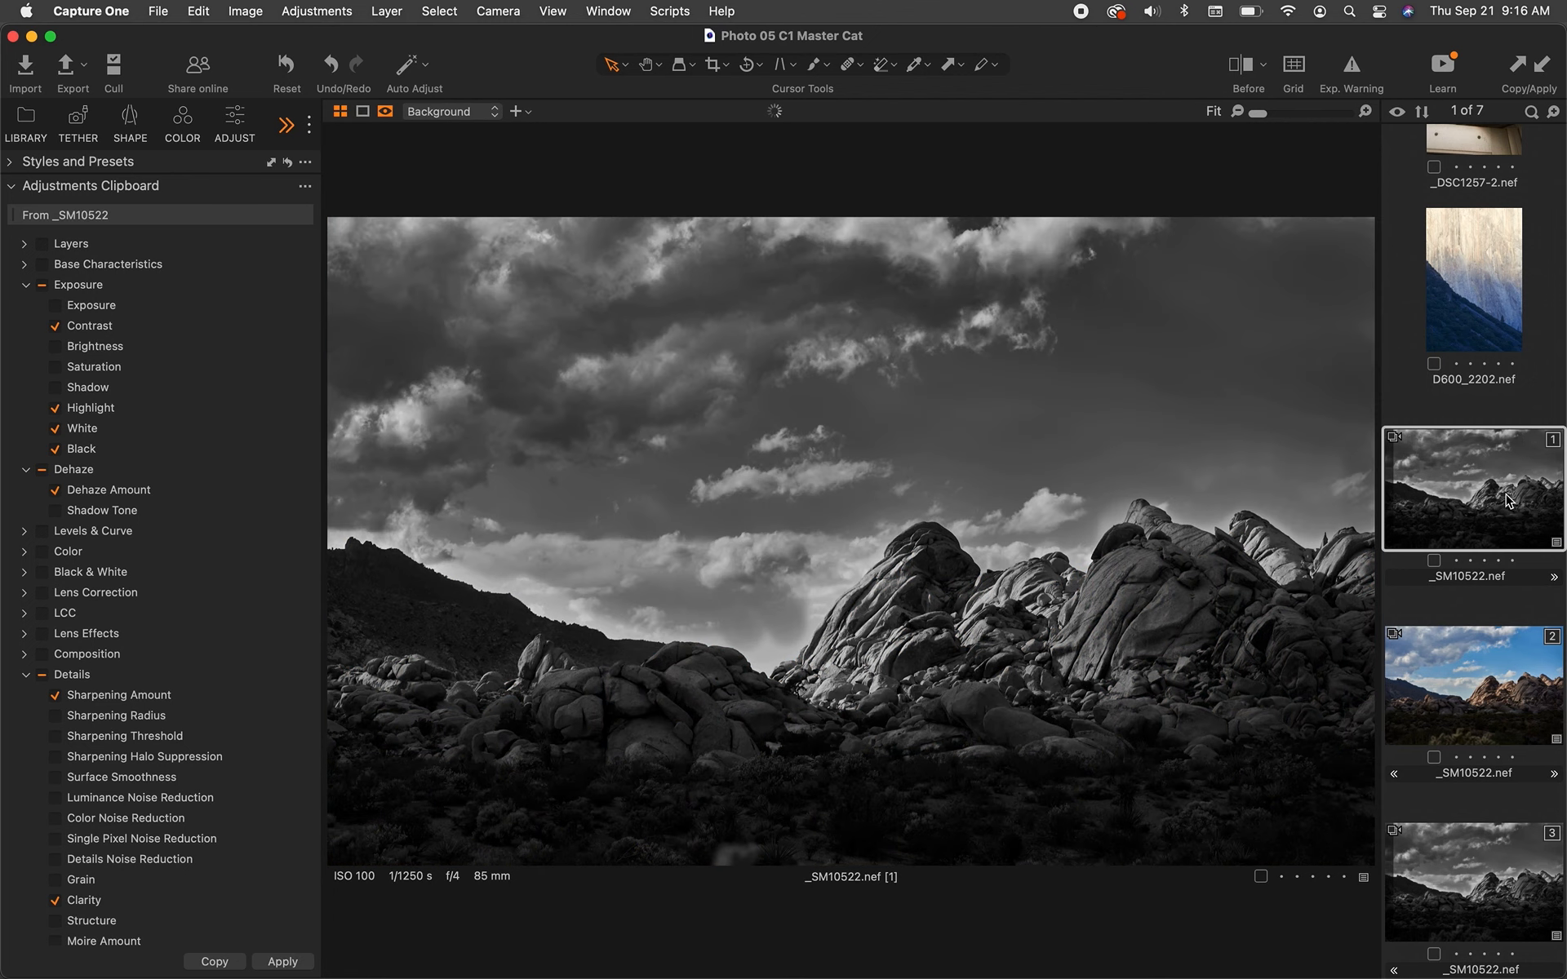
pyautogui.click(1528, 70)
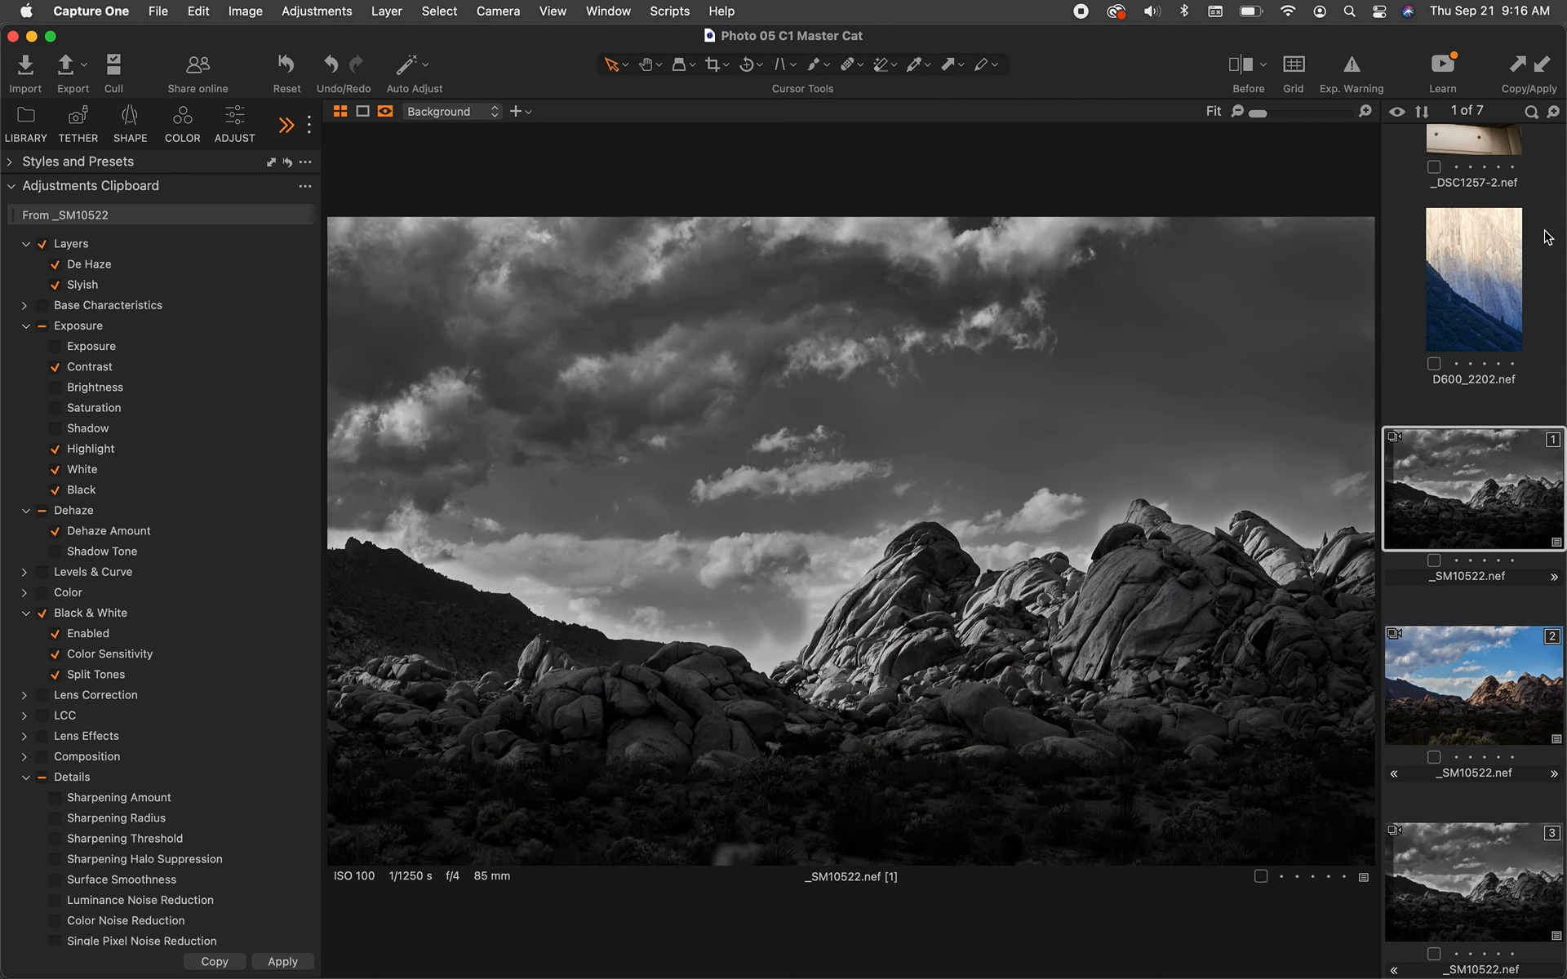
# Apply the copied adjustments to the D600_2202 image, and undo the apply.
pyautogui.click(1479, 285)
pyautogui.scroll(2, 1479, 285)
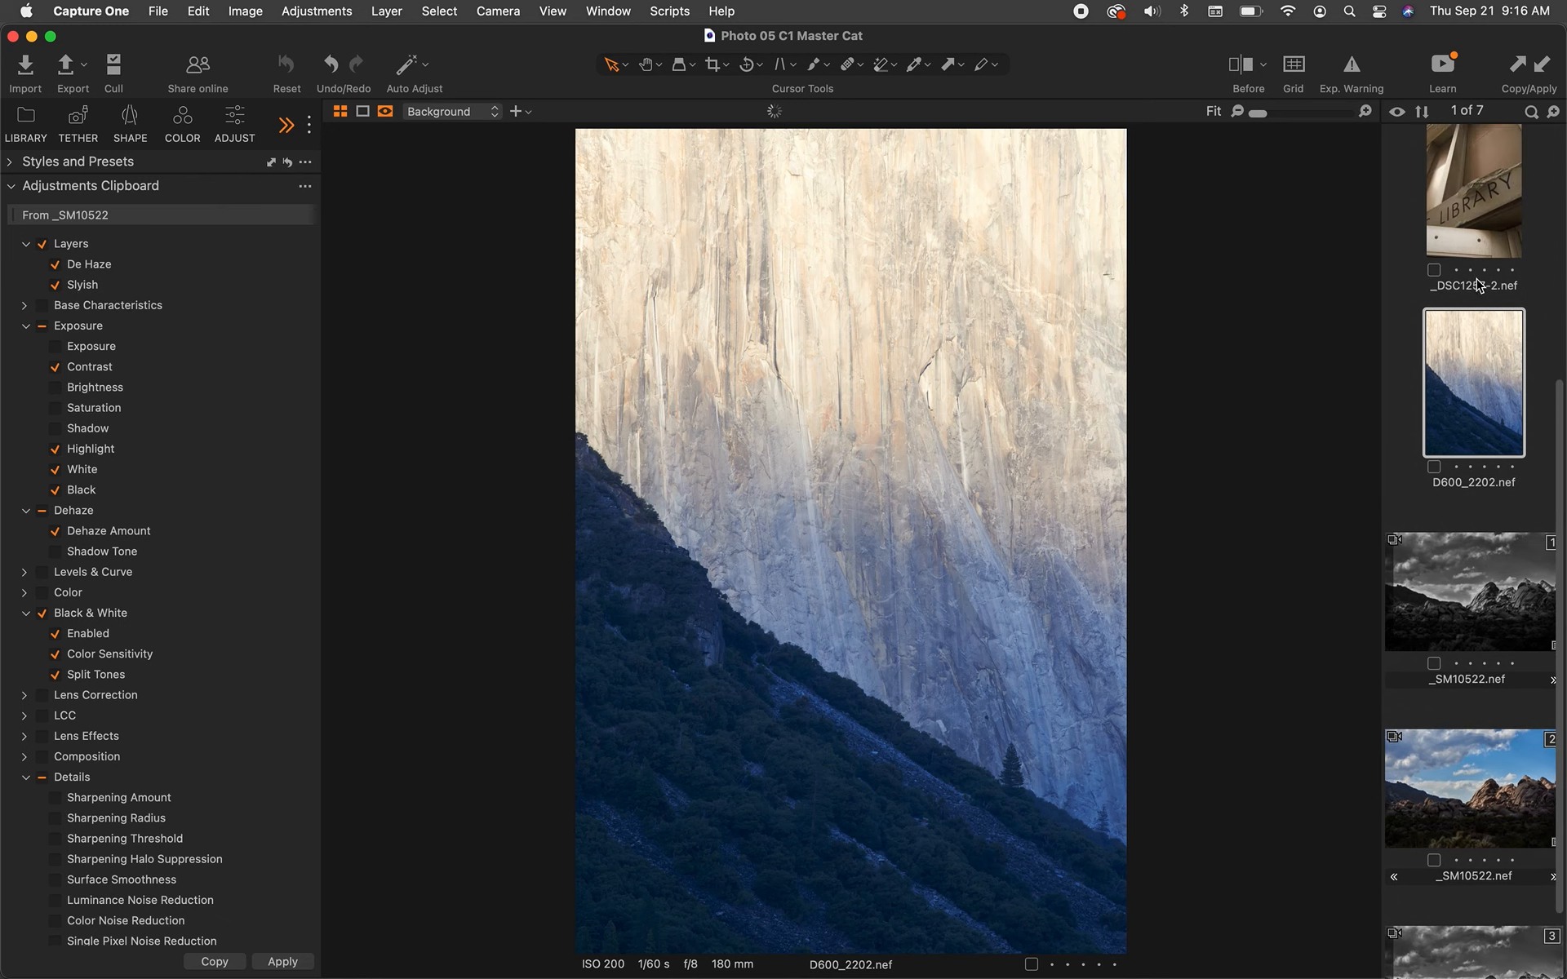
pyautogui.scroll(-1, 1479, 285)
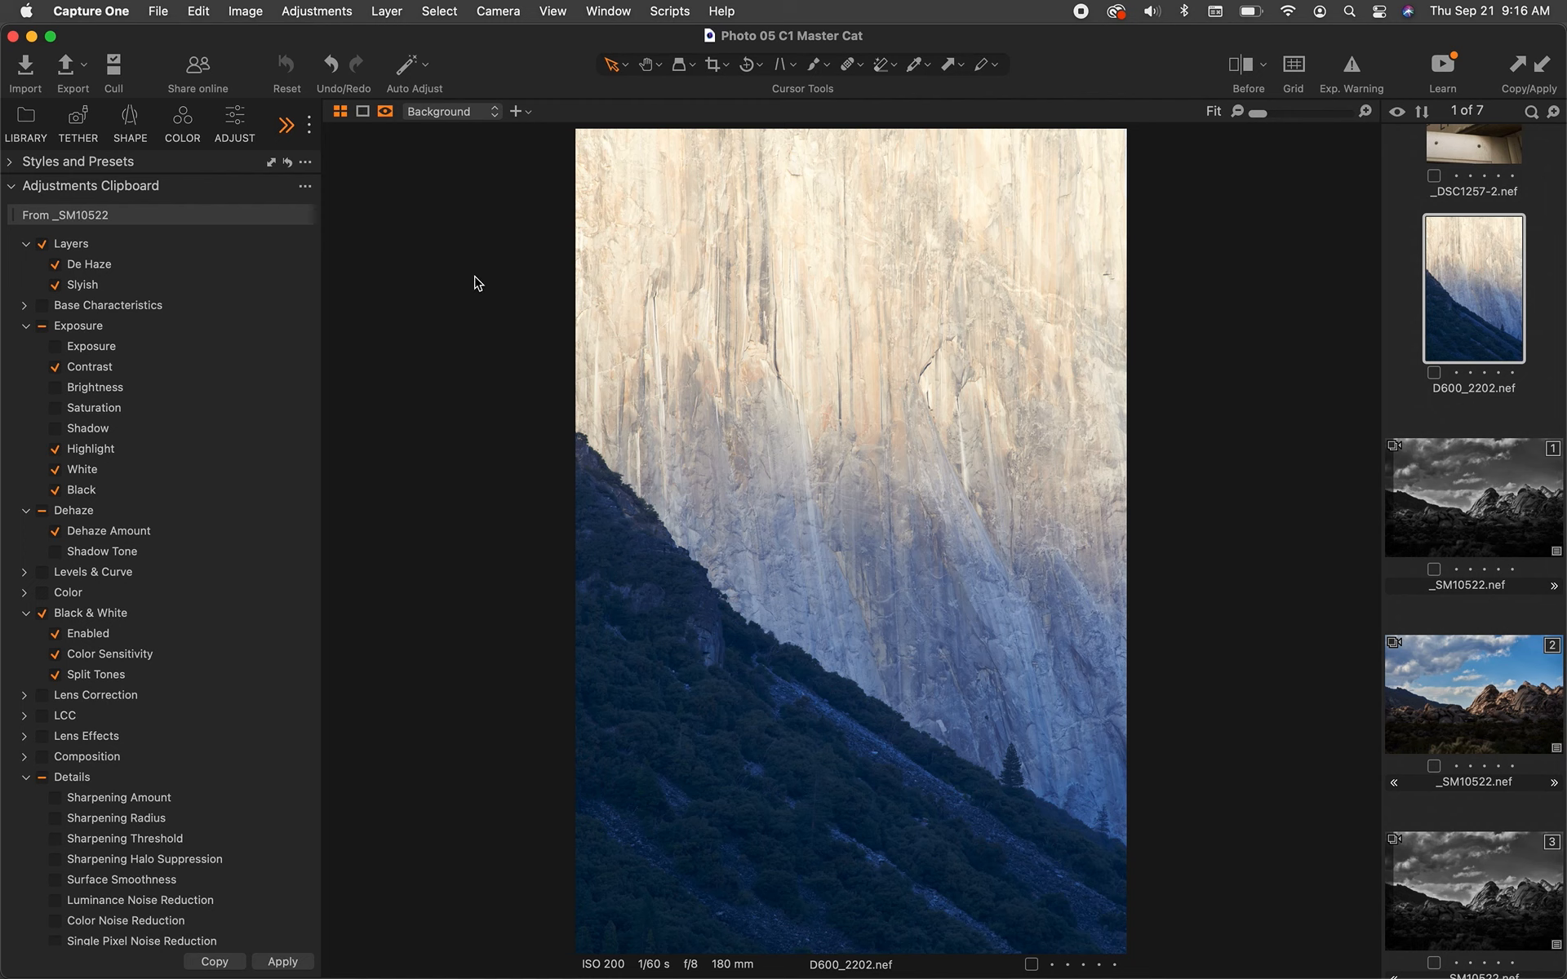
pyautogui.click(1543, 74)
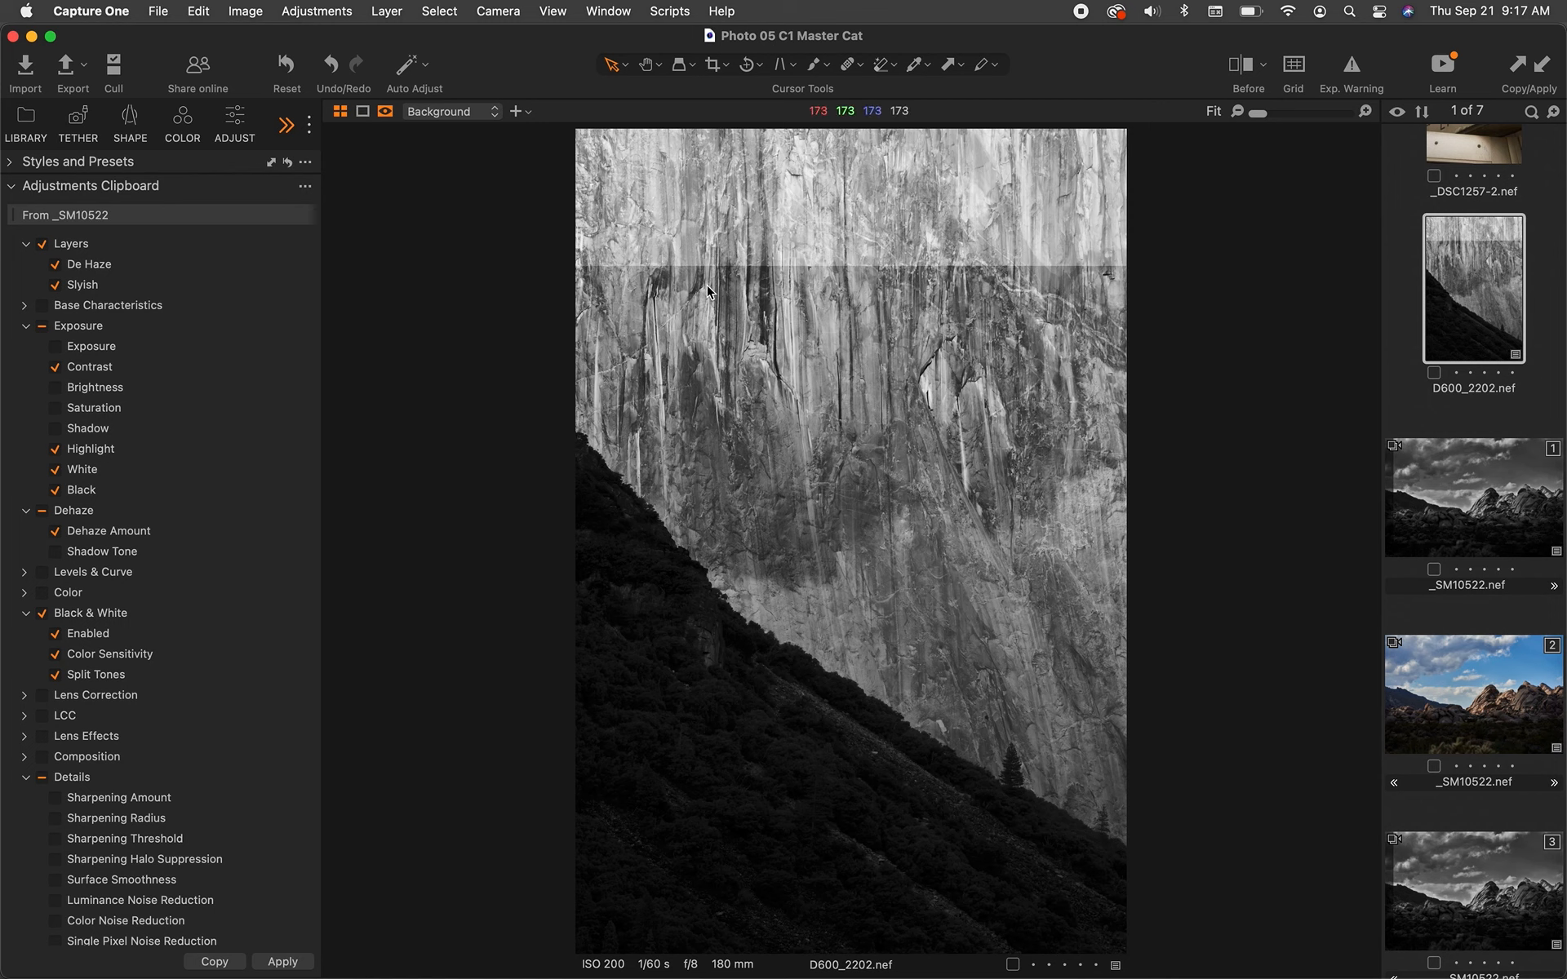
pyautogui.press('super+z')
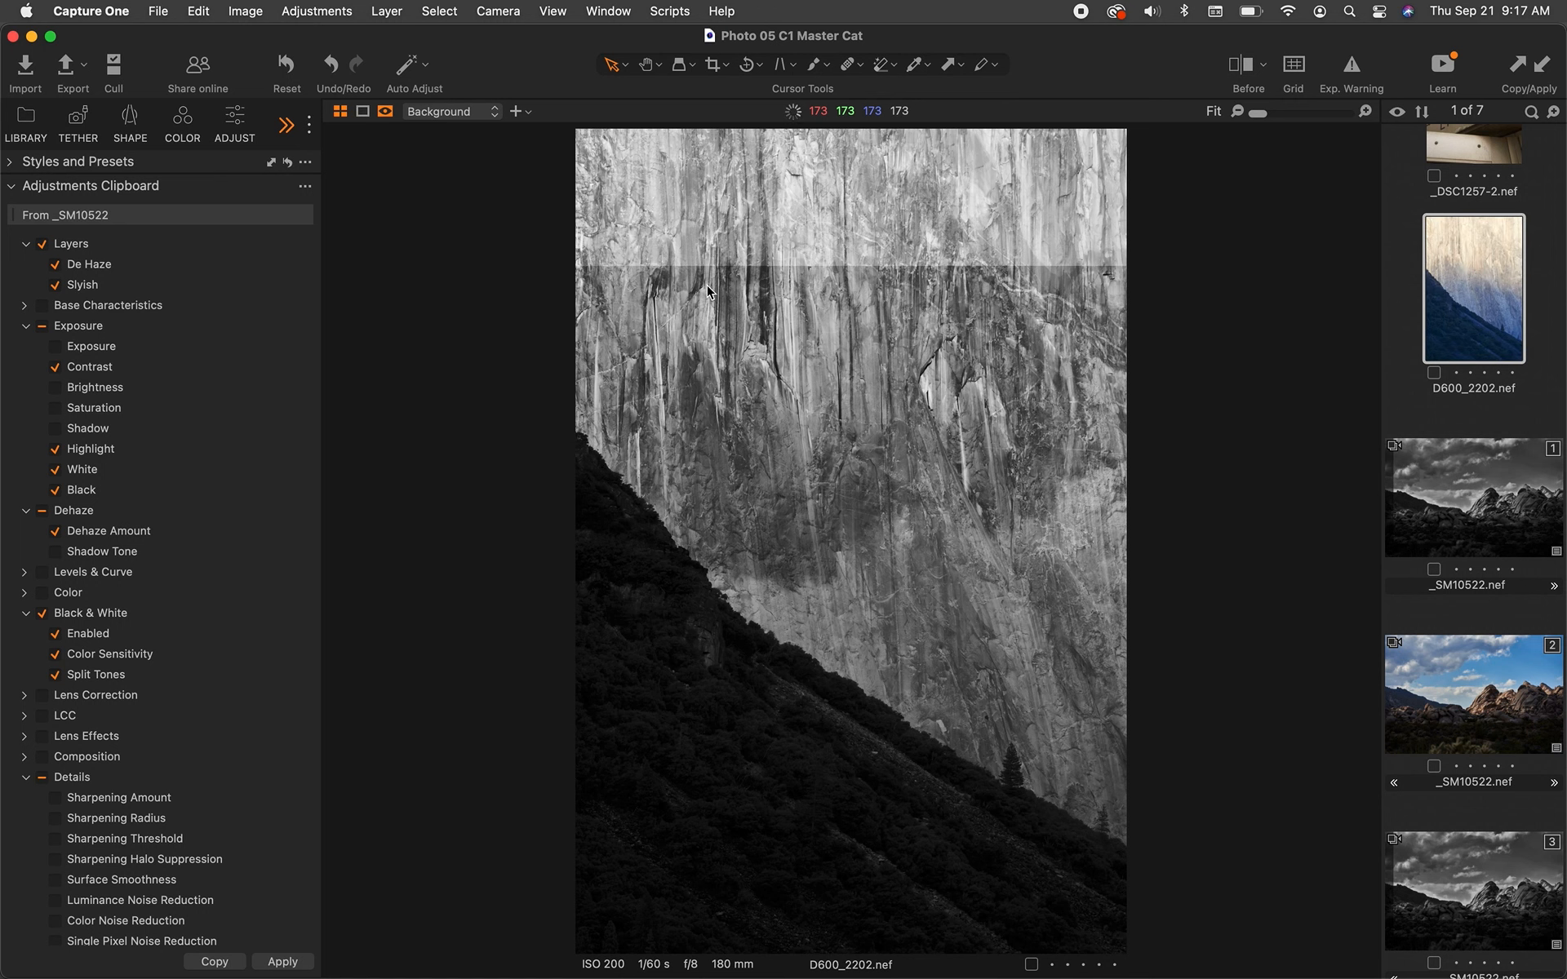
# Exclude Layers from the clipboard and apply the adjustments to D600_2202.
pyautogui.click(42, 244)
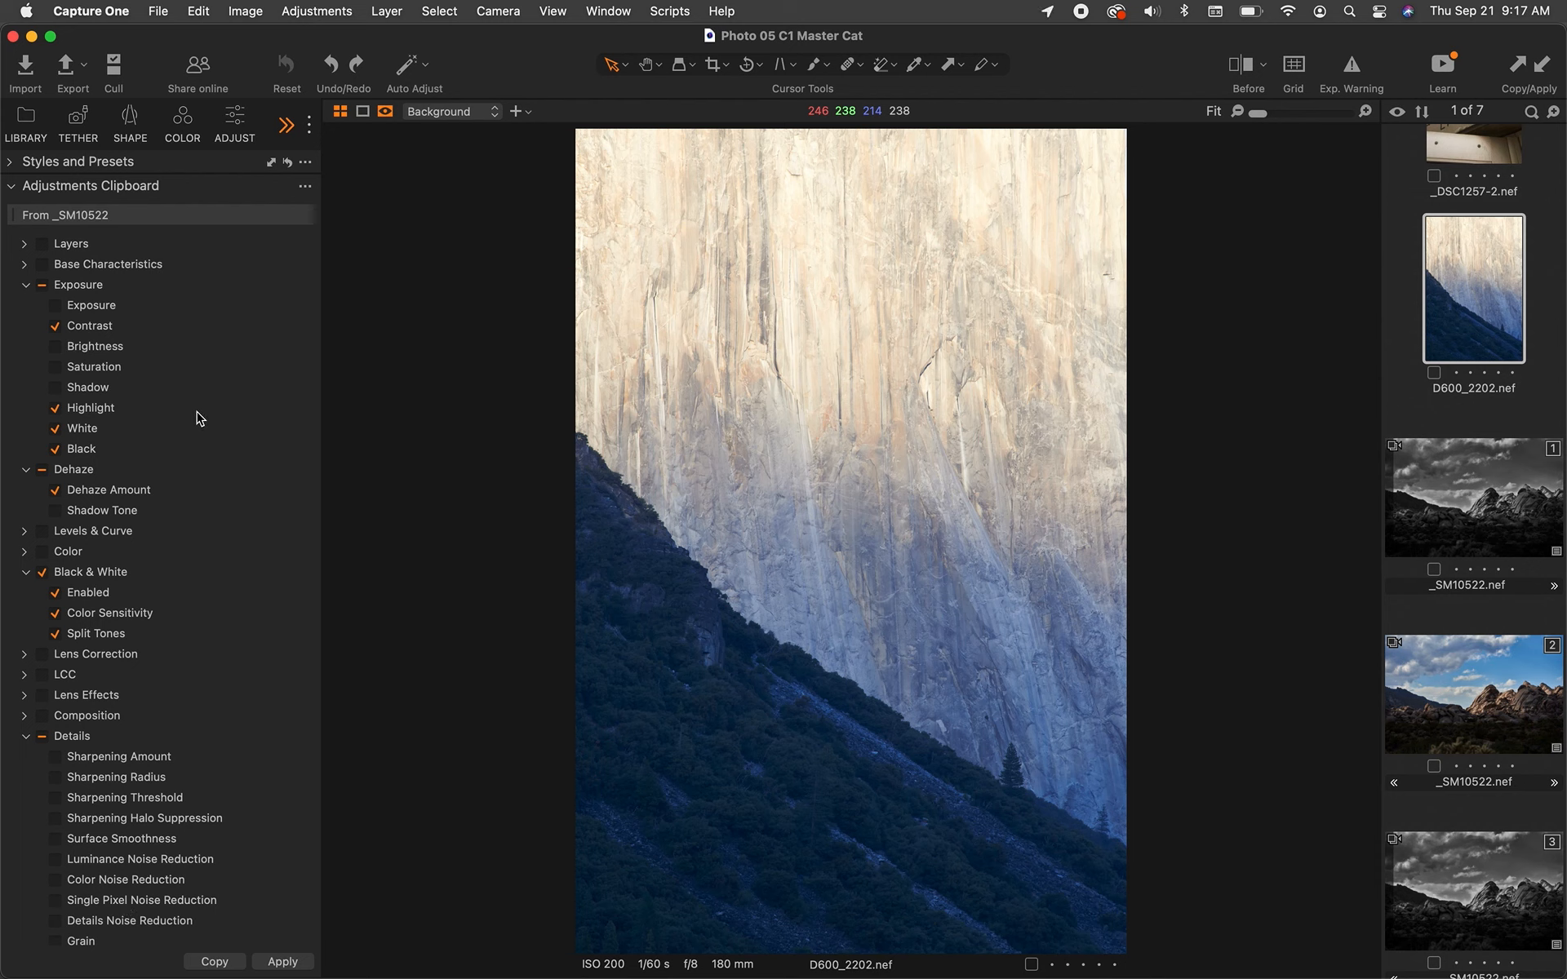
pyautogui.click(1550, 76)
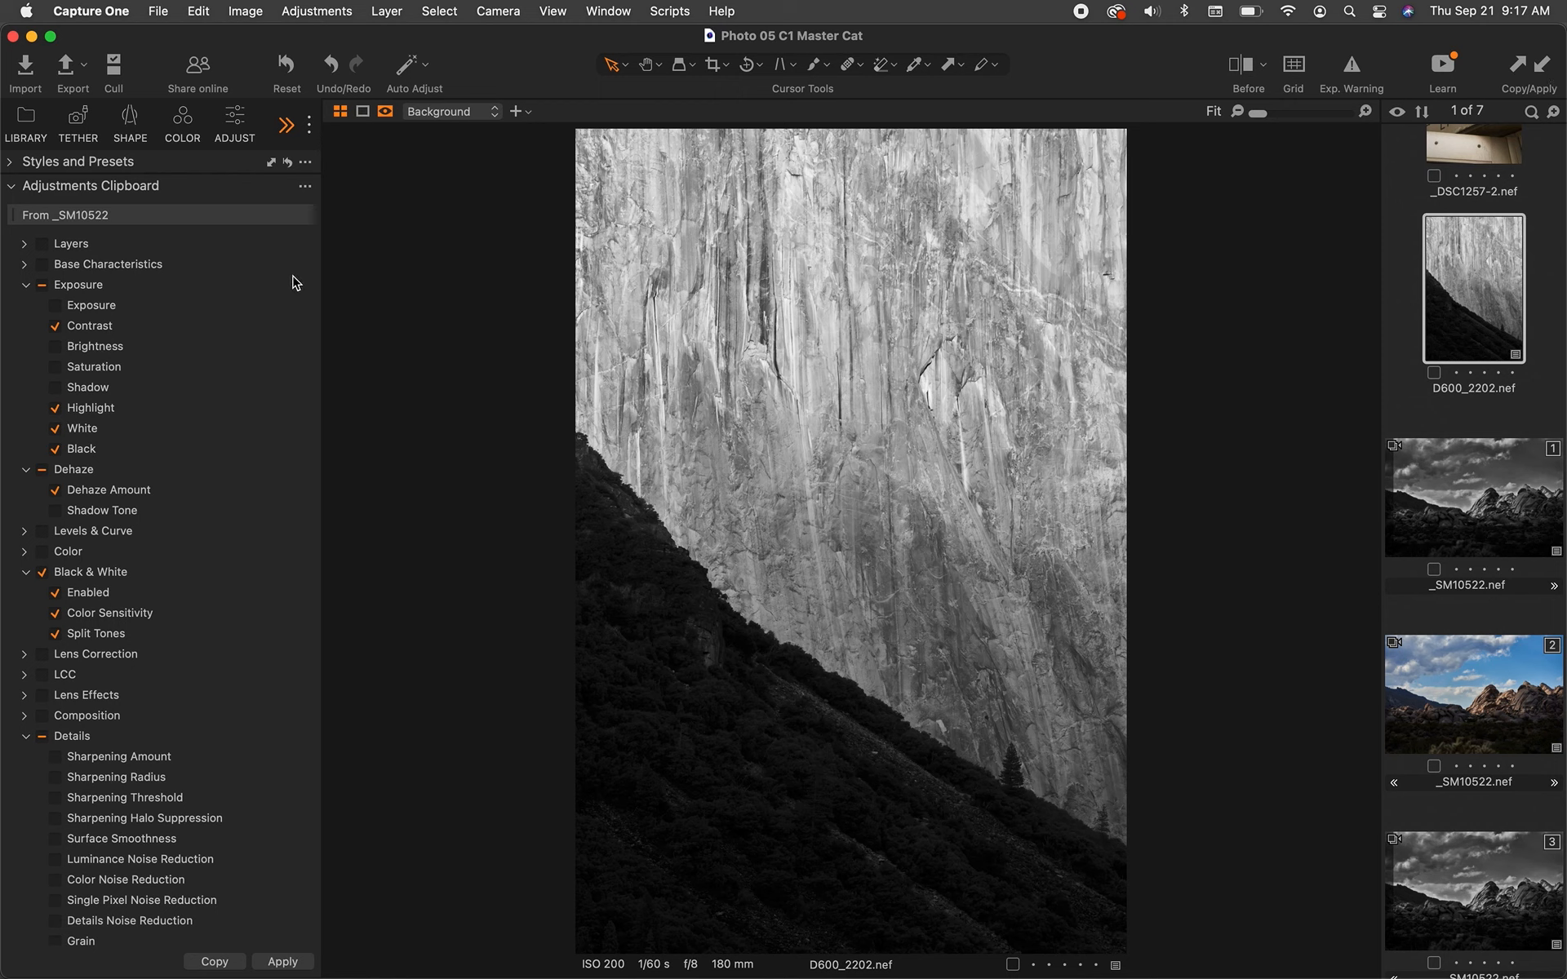
# Turn off Include Style Name, then apply the clipboard adjustments to both _DSC1257-2 and DSC_0050.
pyautogui.click(304, 187)
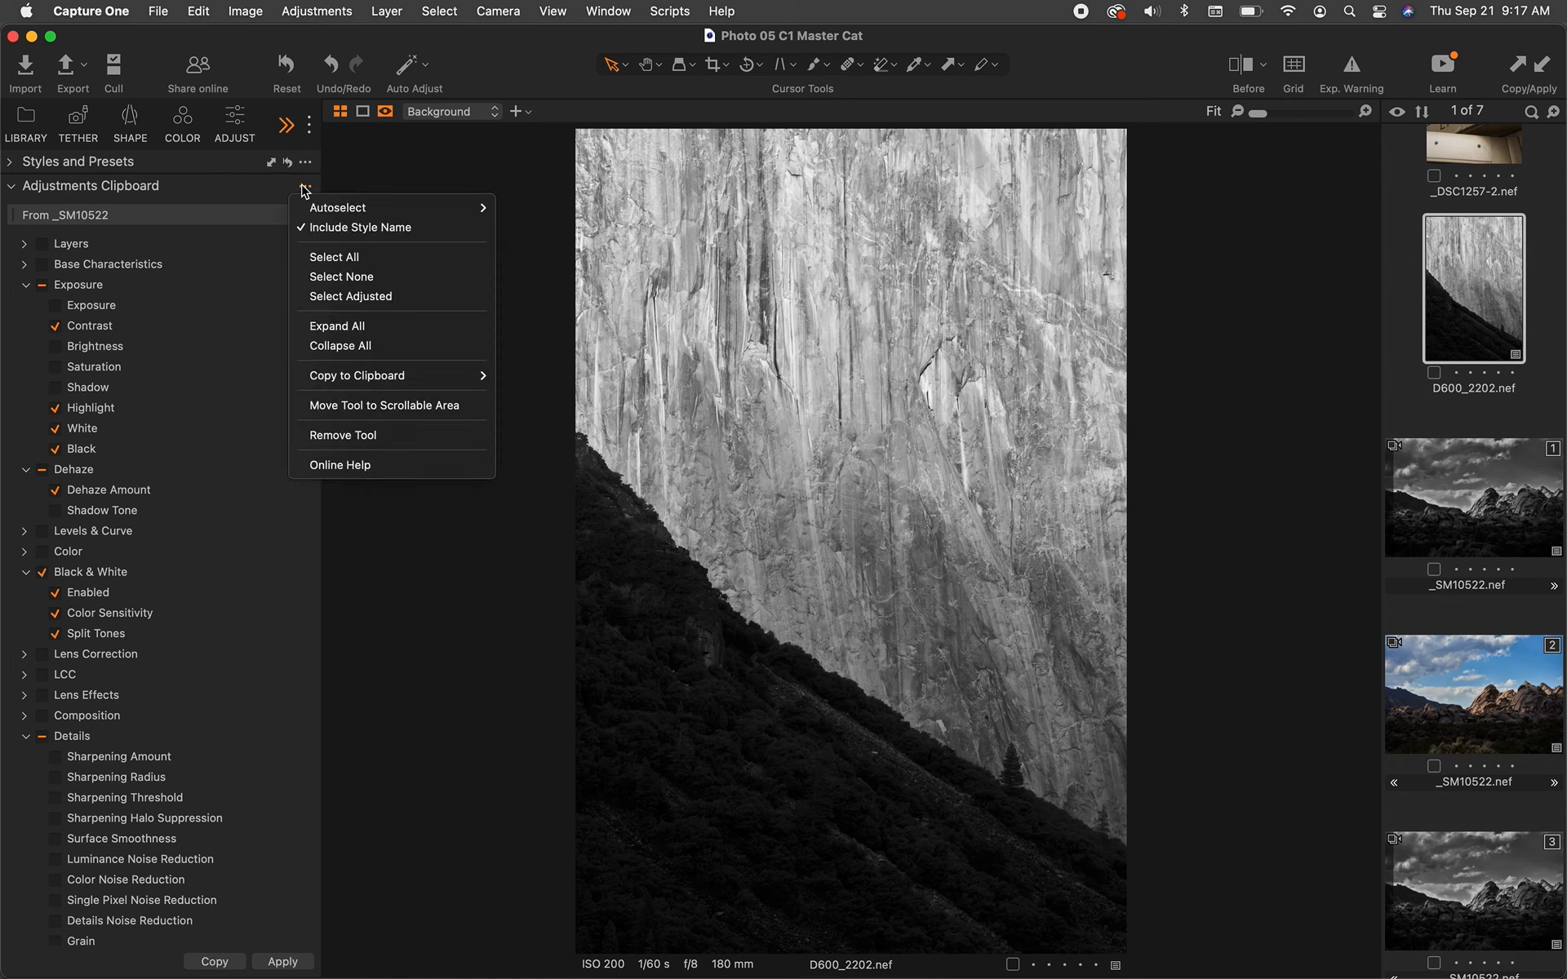
pyautogui.click(204, 232)
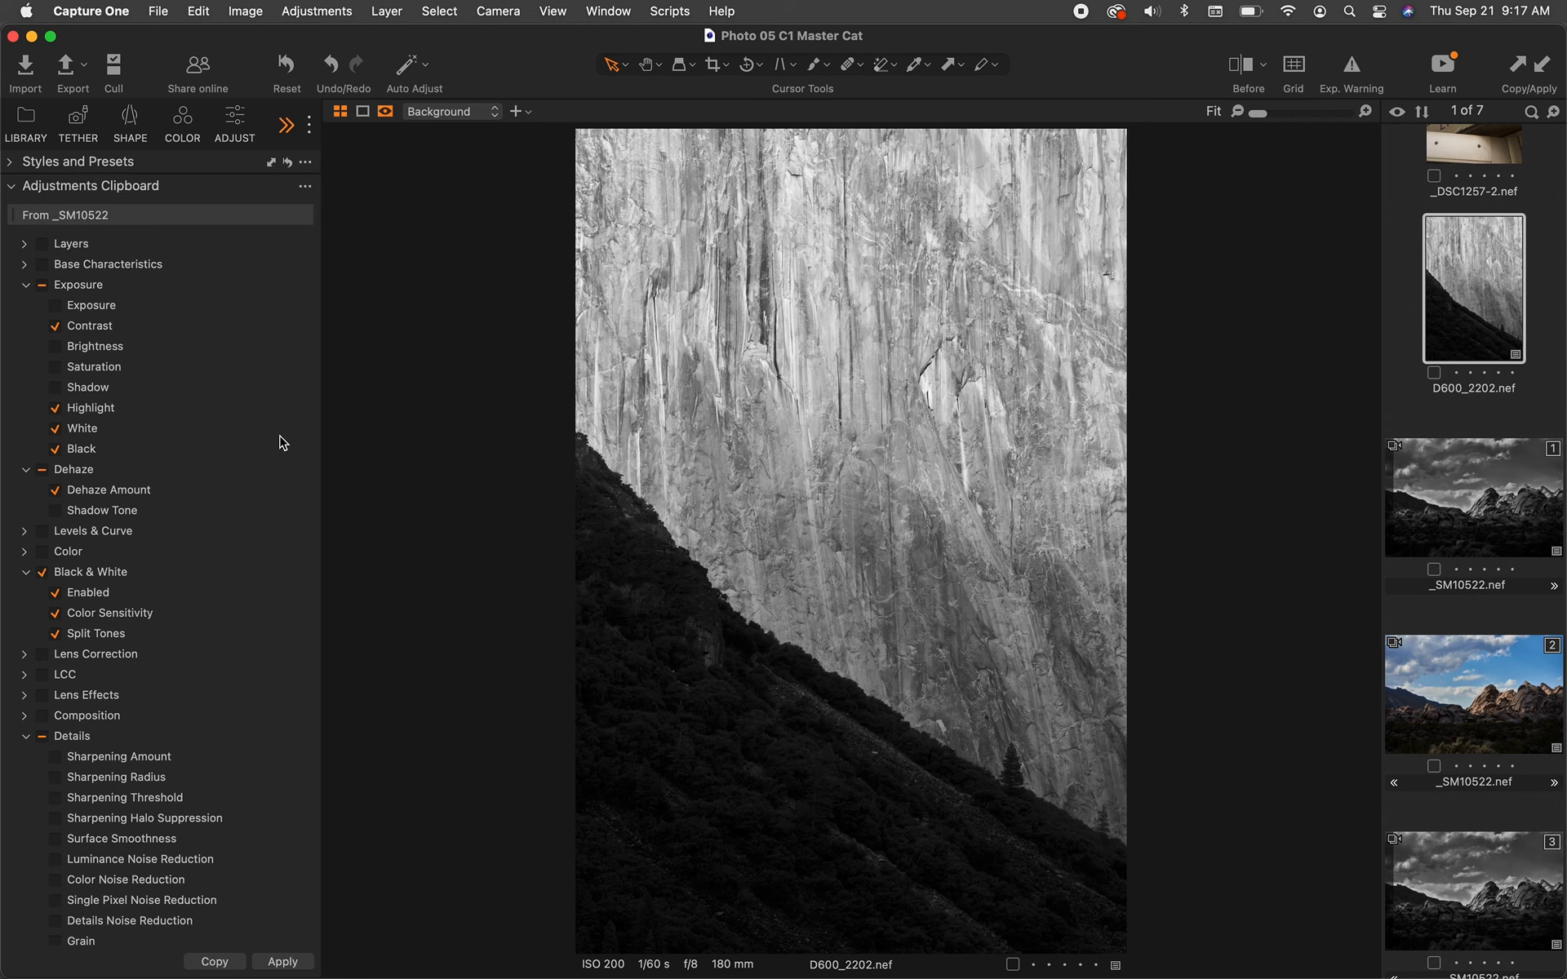
pyautogui.scroll(2, 1512, 730)
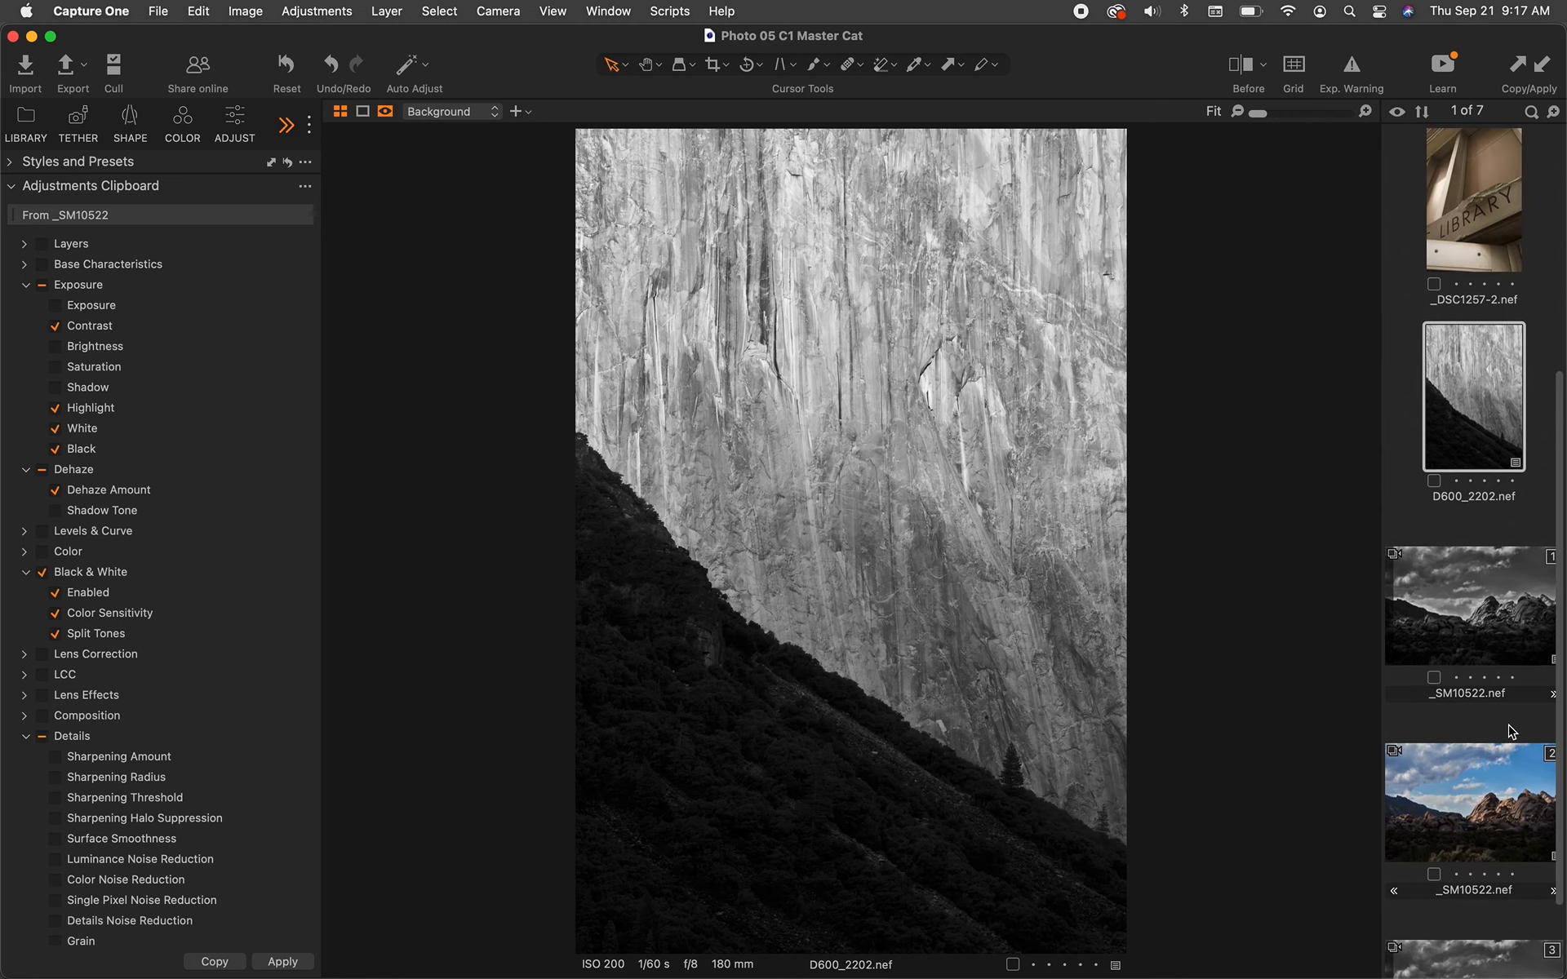
pyautogui.scroll(6, 1510, 729)
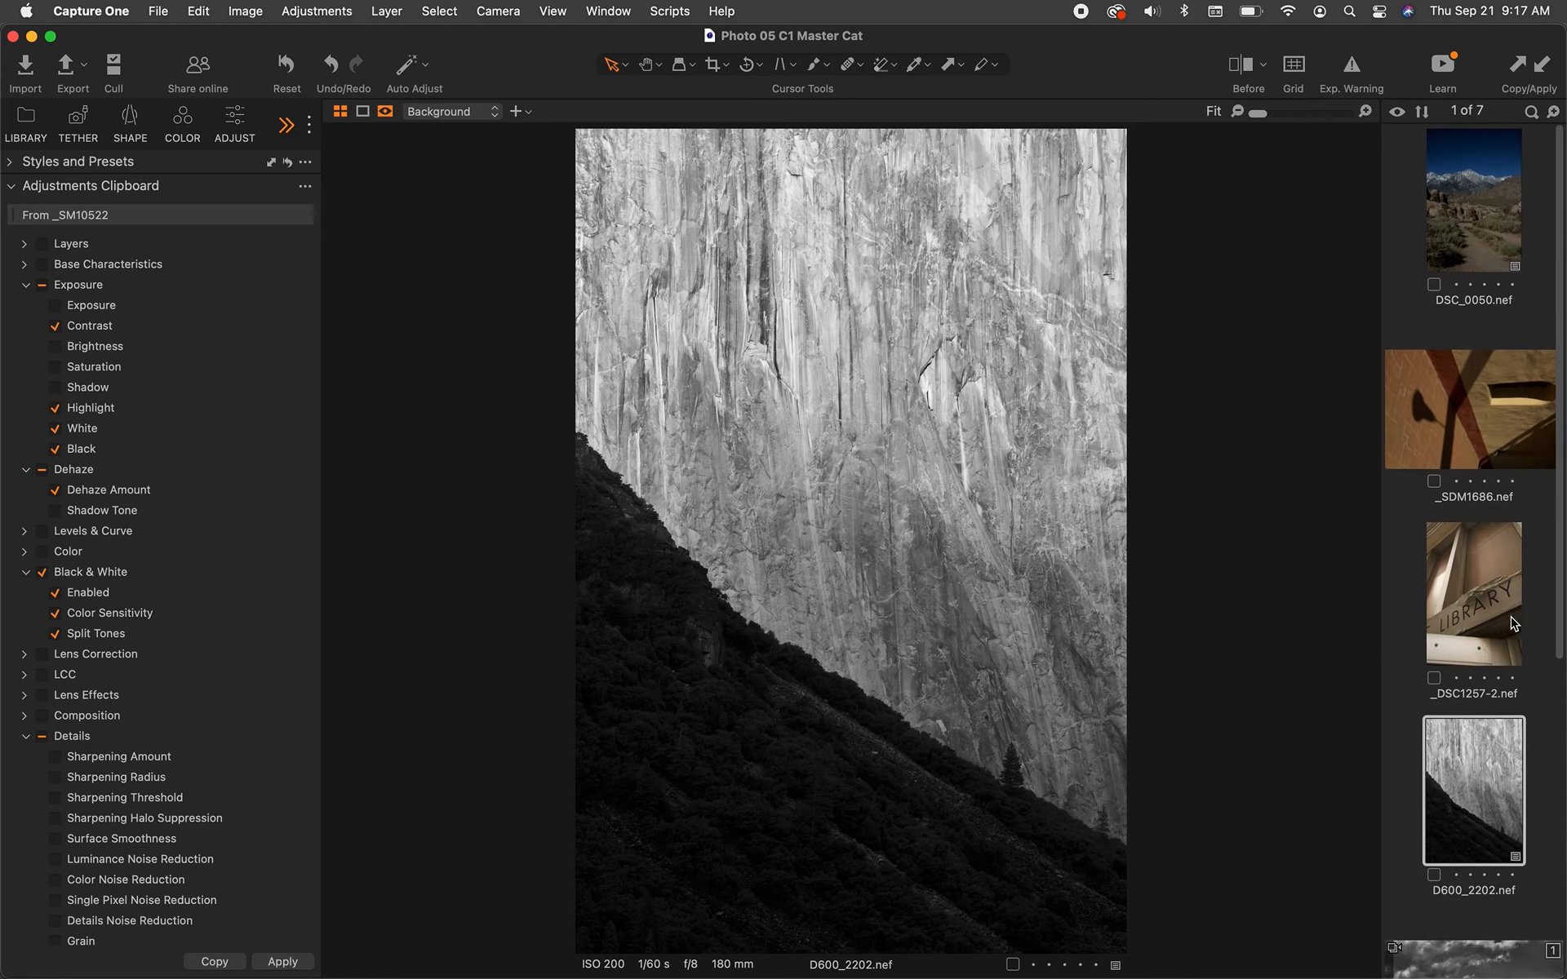
pyautogui.click(1510, 623)
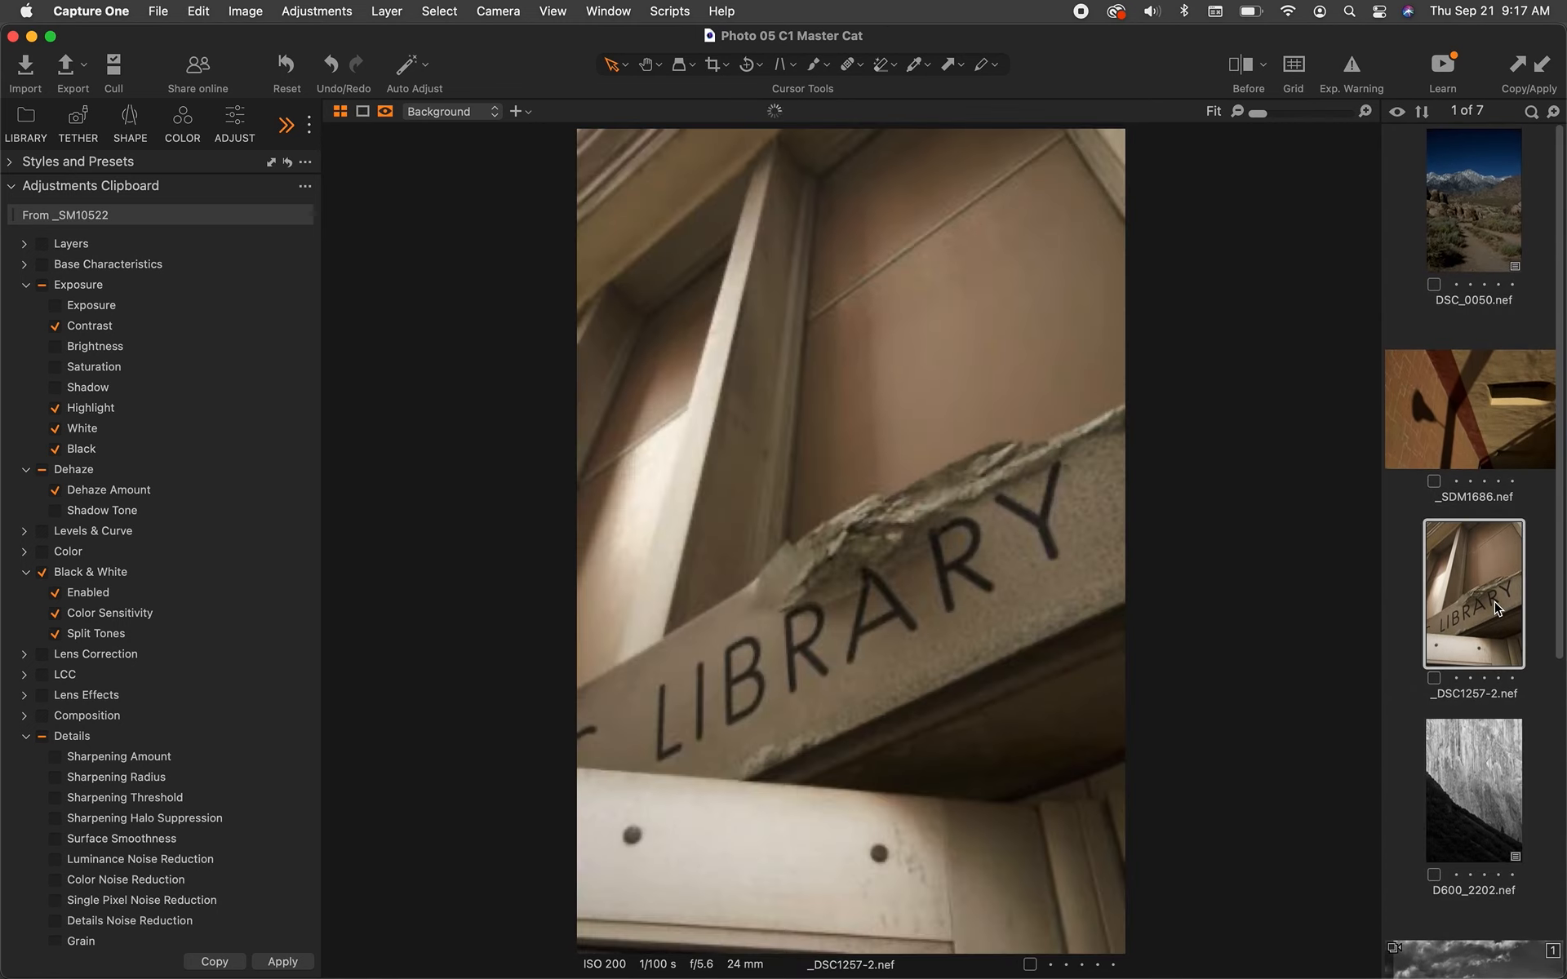
pyautogui.keyDown('super'); pyautogui.click(1473, 246); pyautogui.keyUp('super')
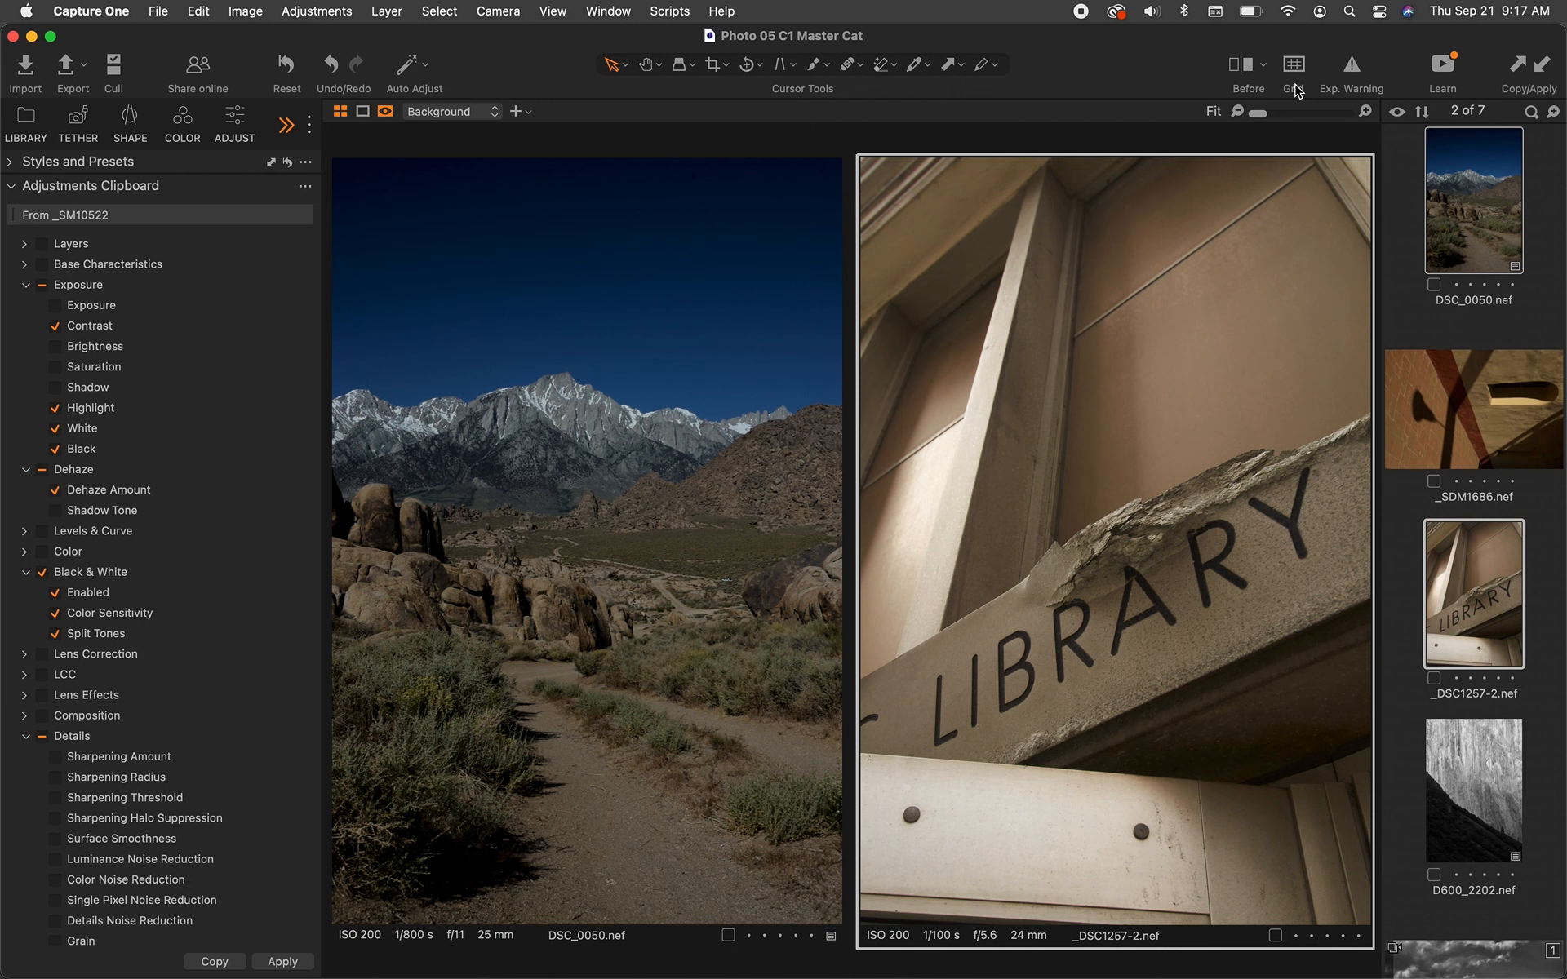
pyautogui.click(1542, 69)
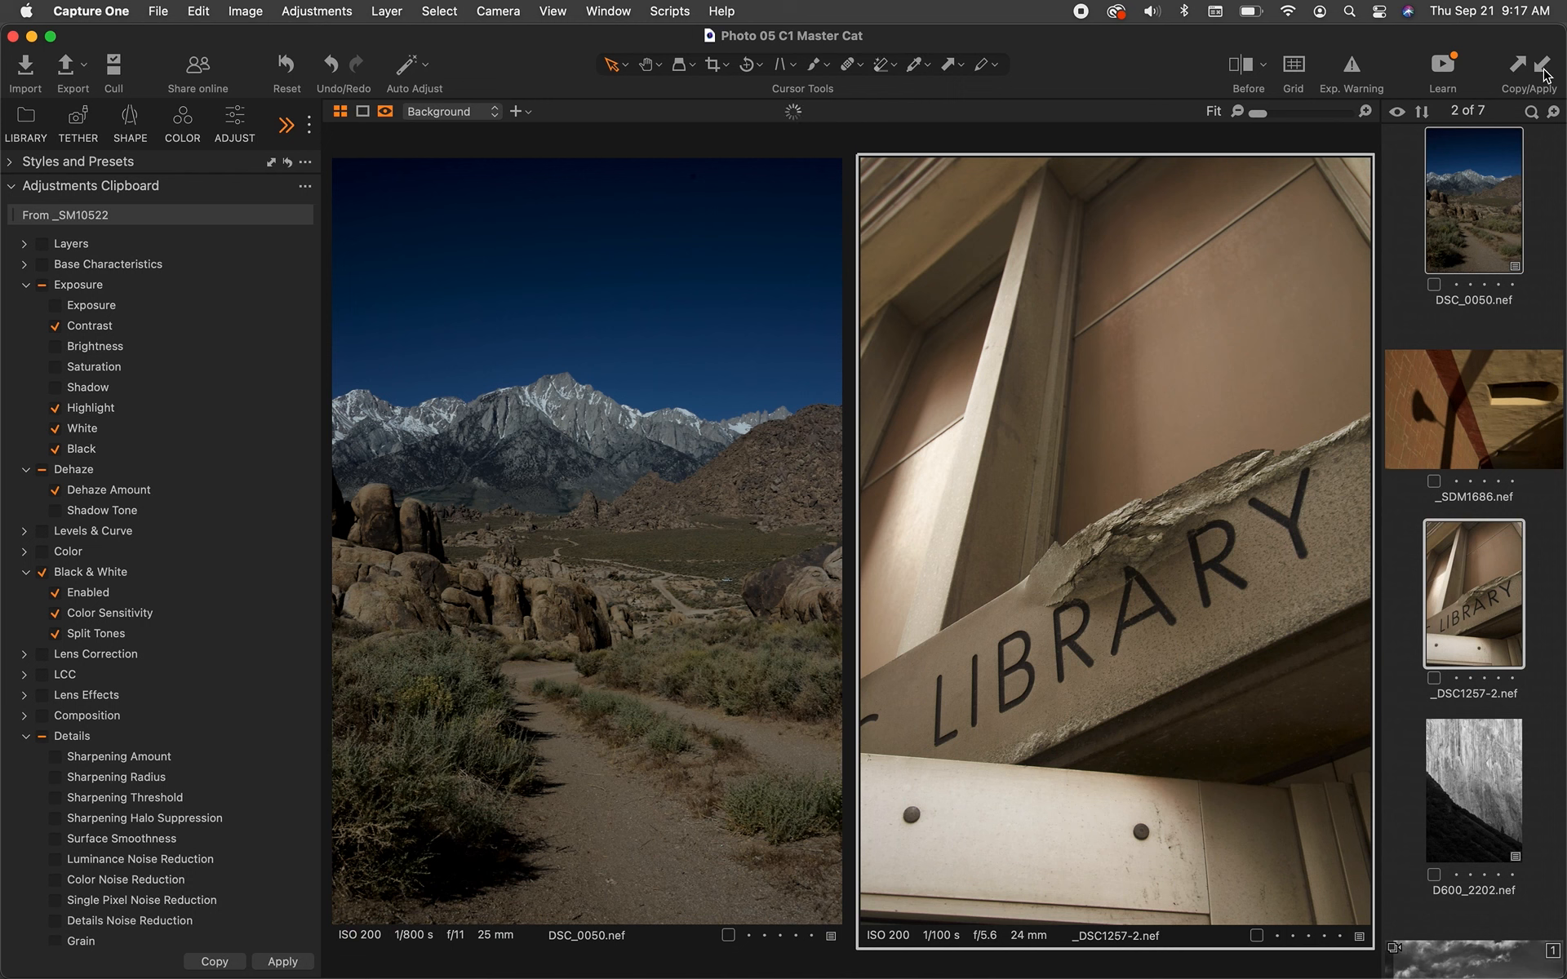